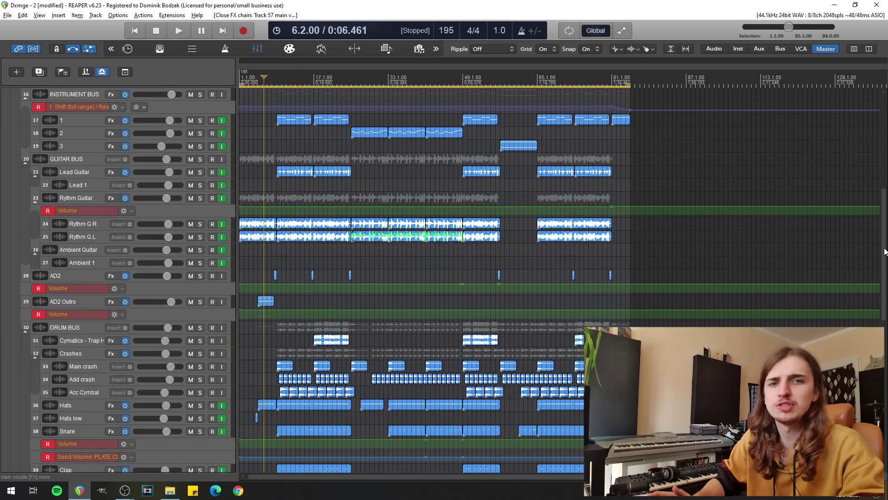
Solo the VOCAL MASTER track
left_click_drag(885, 252, 880, 216)
scroll(789, 271, "up", 3)
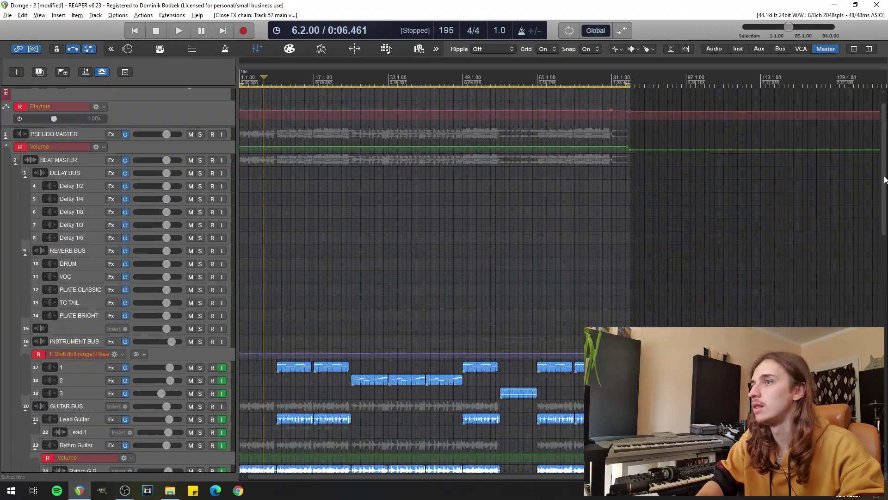
left_click_drag(885, 180, 885, 413)
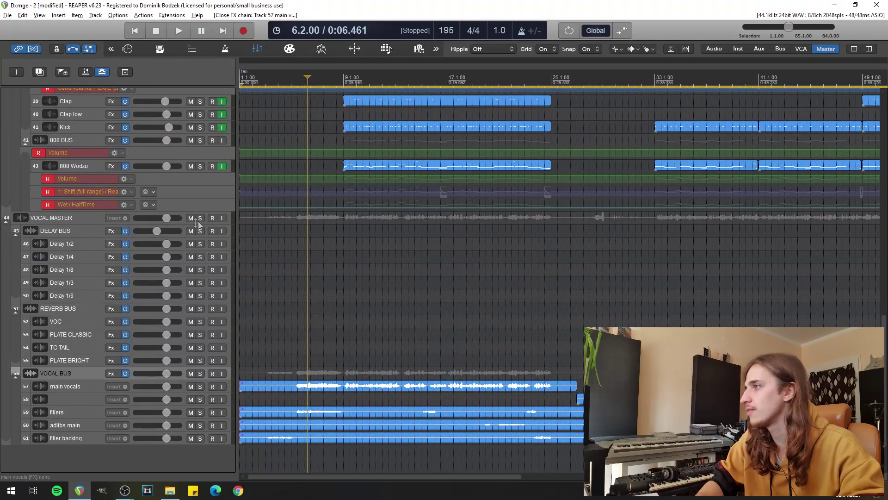
left_click(200, 218)
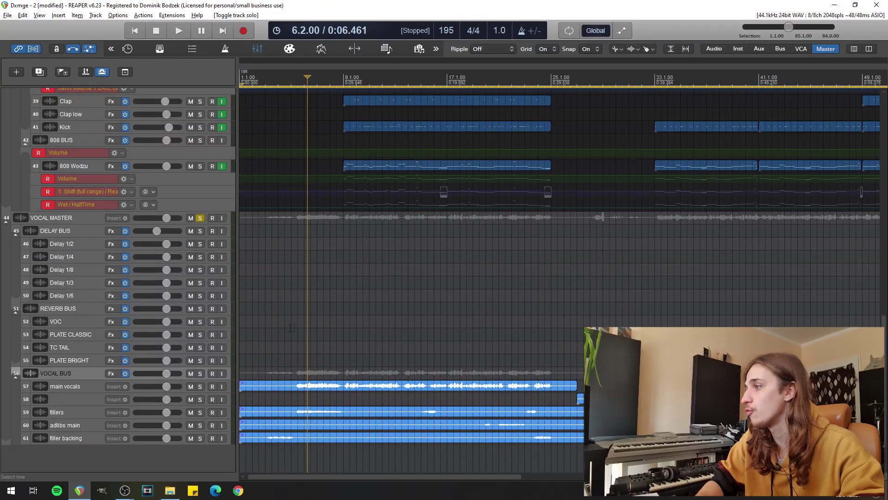
Listen to the soloed vocals from near the start and from bar 33, and return the edit cursor to bar 5
left_click(260, 320)
key("space")
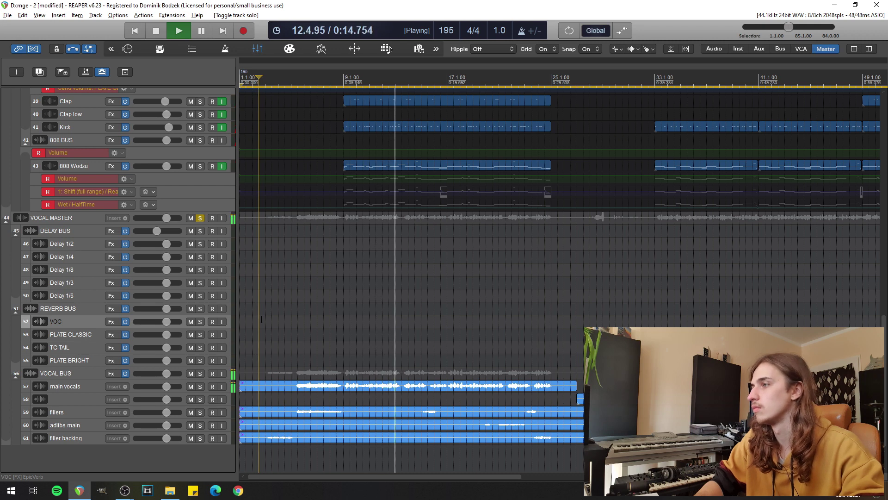
left_click(330, 330)
key("space")
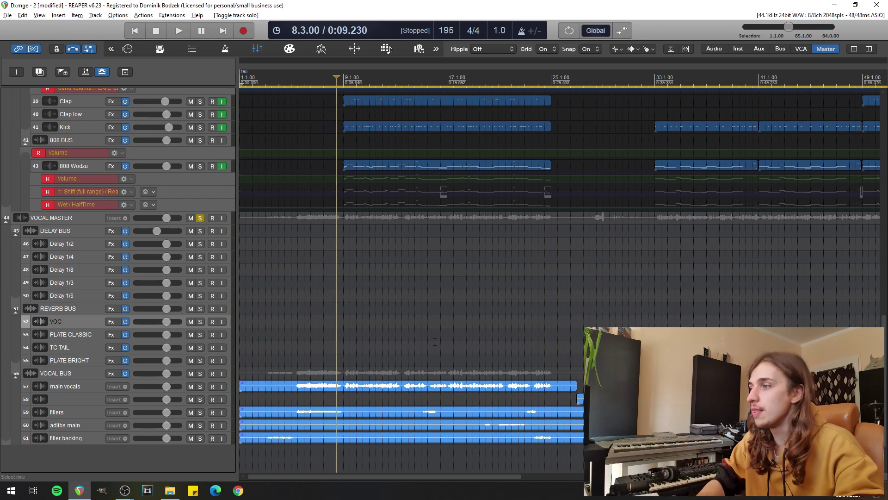
left_click(661, 347)
key("space")
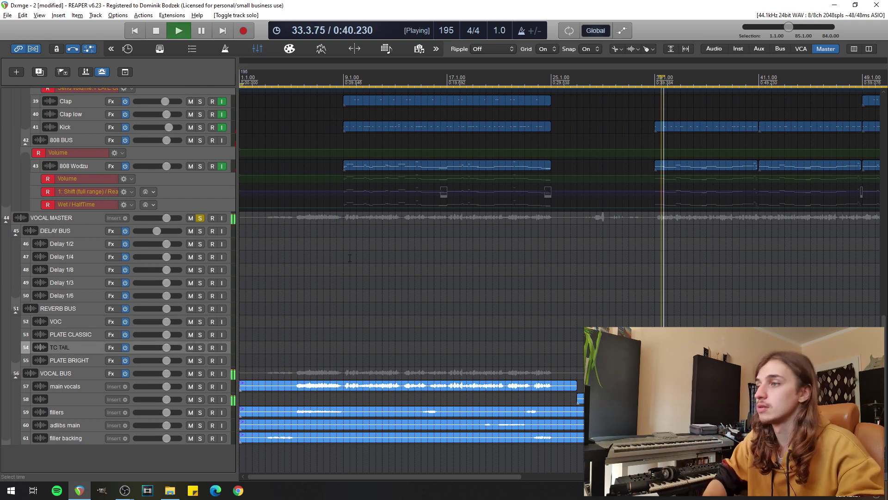
scroll(473, 246, "down", 2)
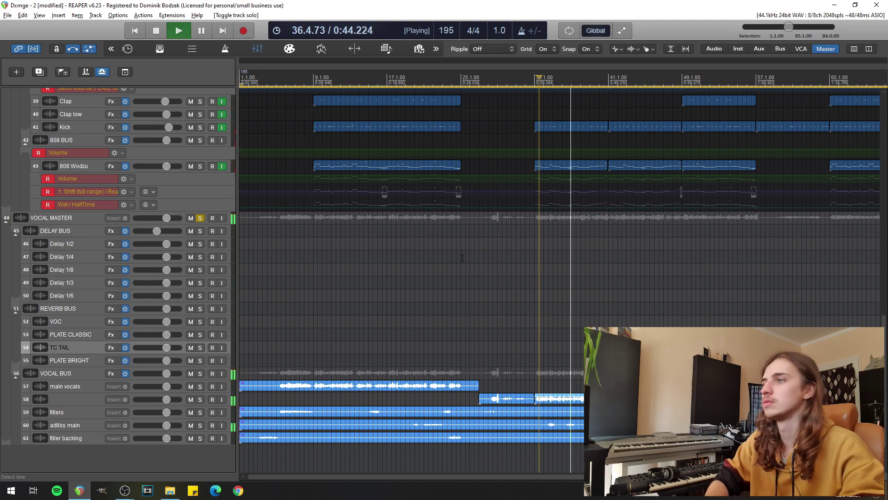
scroll(462, 254, "down", 2)
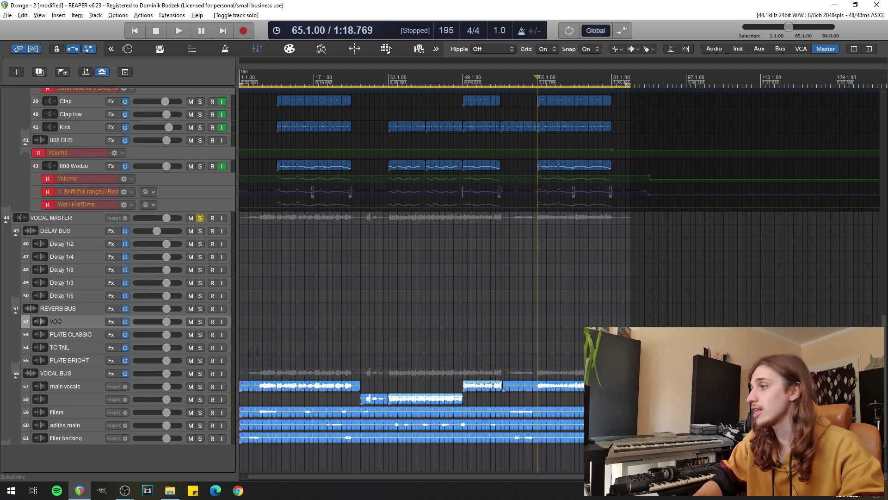
left_click(258, 347)
scroll(311, 388, "up", 2)
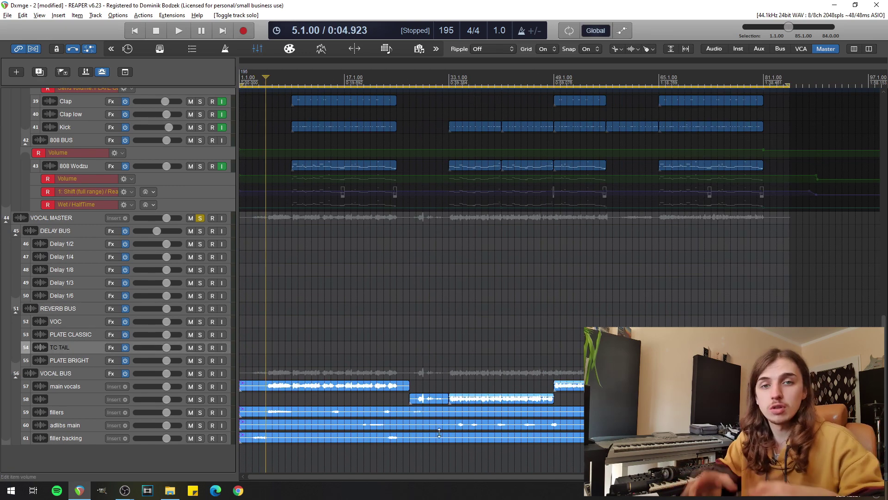
Add the Nectar 3 VST3 plugin to the main vocals track's effects chain
left_click(116, 386)
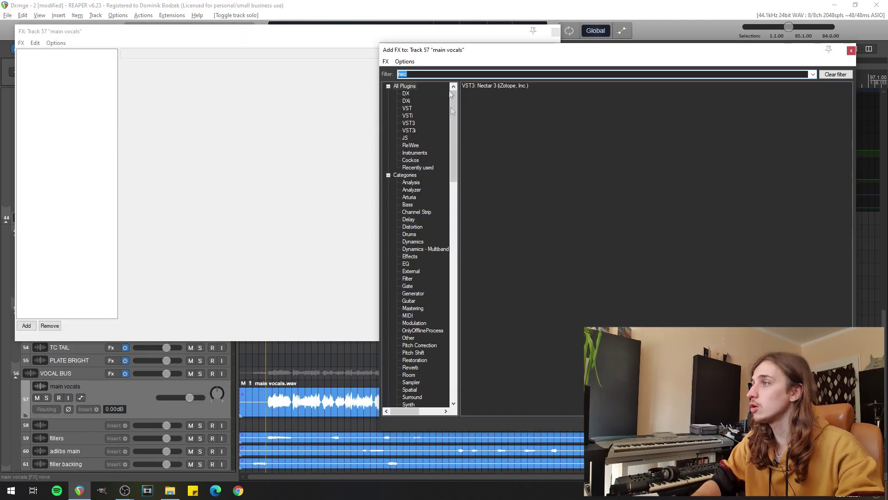
left_click(557, 32)
left_click(487, 87)
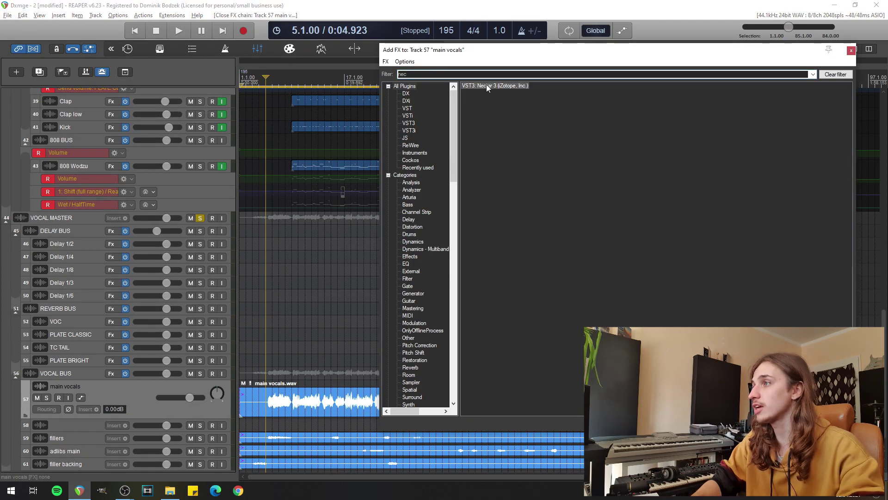
double_click(487, 87)
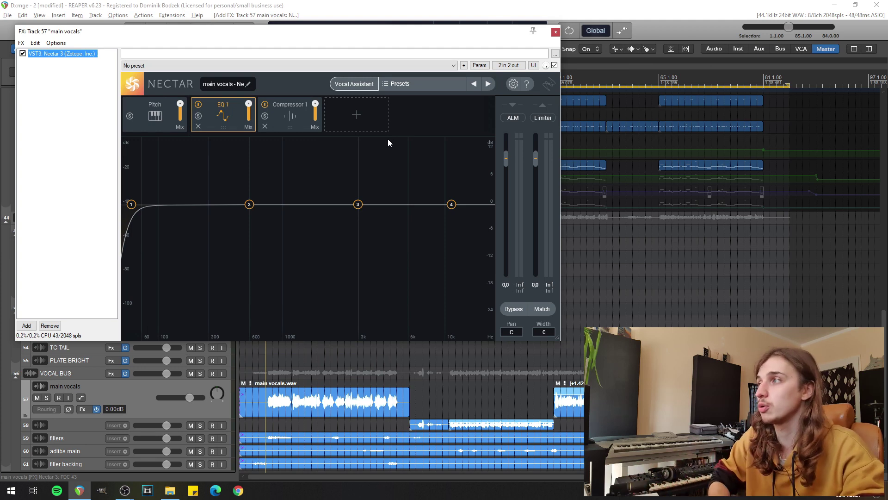
Run Nectar's Vocal Assistant in Assist mode with the Modern vibe and Moderate intensity, playing the main vocals for analysis
left_click(373, 123)
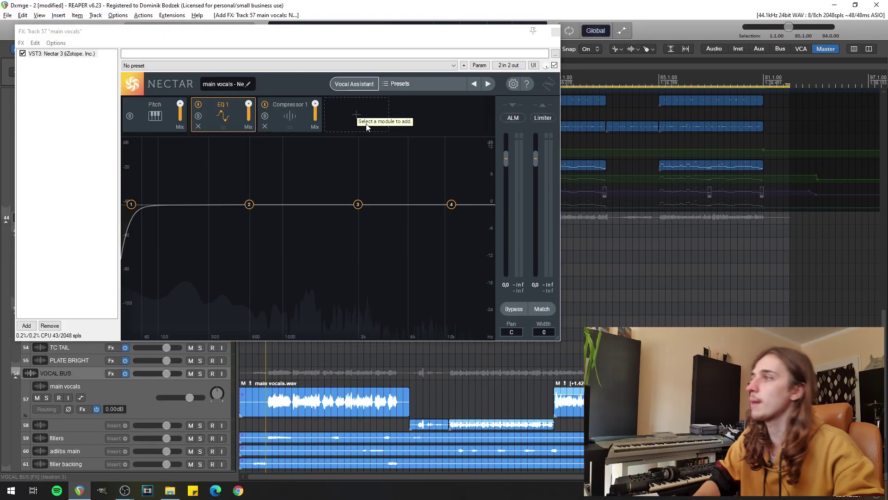
left_click(356, 85)
left_click(291, 243)
left_click(345, 318)
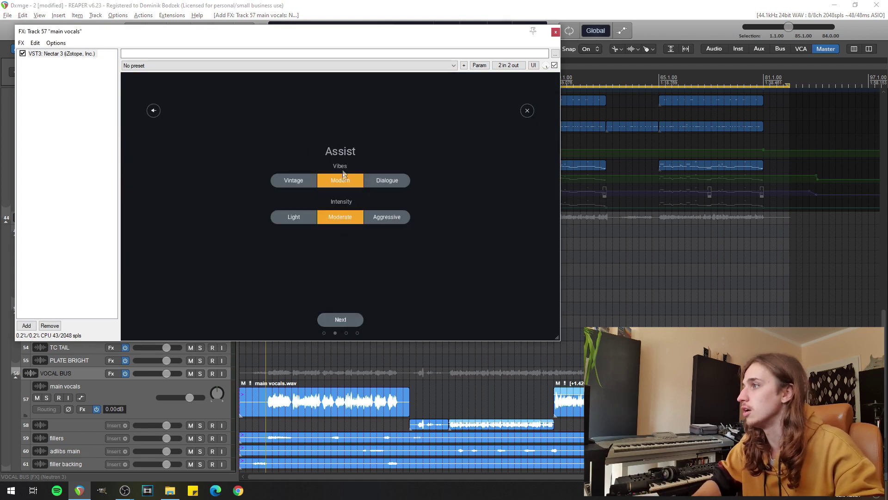
left_click(344, 319)
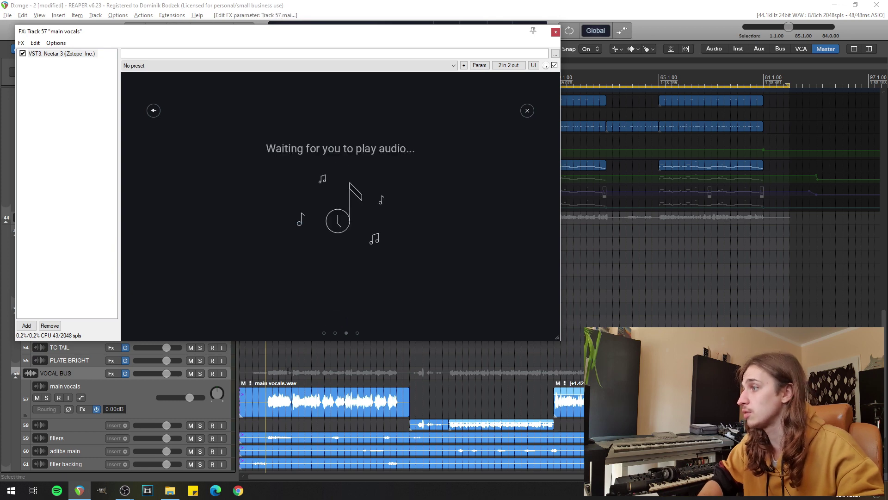
left_click(276, 373)
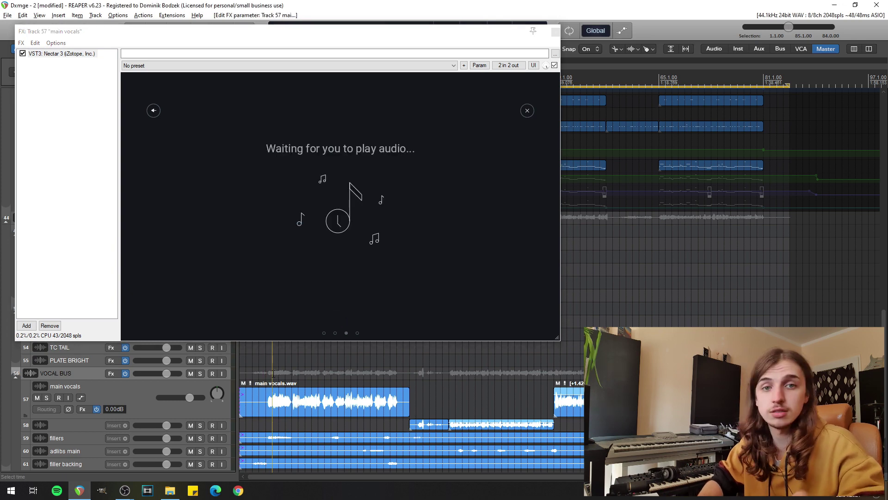
key("space")
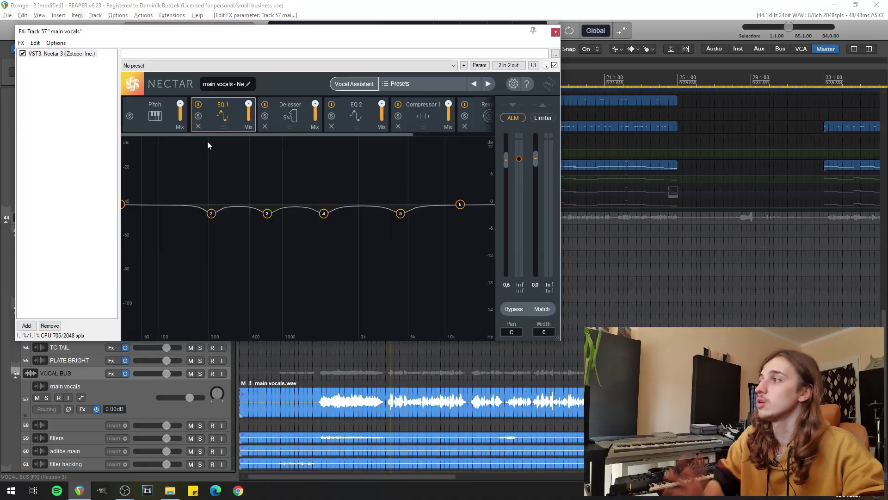
Bypass the De-esser, EQ 2 and Compressor 1 modules and remove the Reverb module, keeping EQ 1 active
left_click(170, 118)
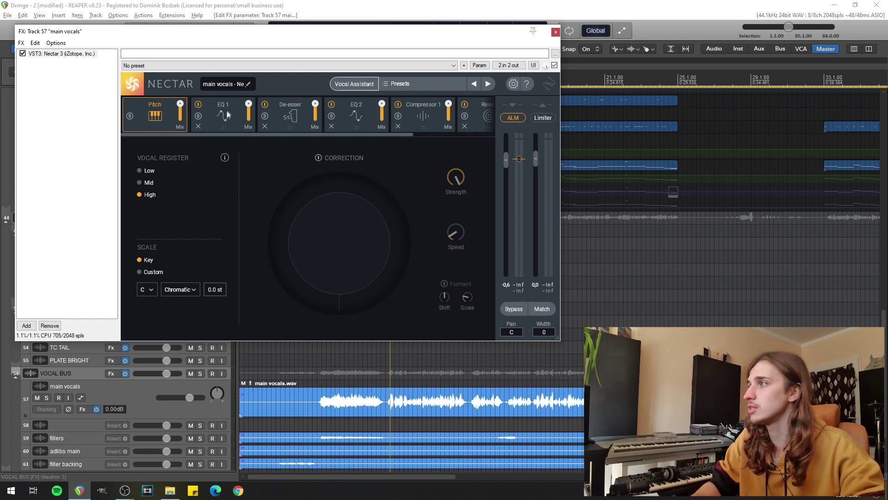
left_click(226, 121)
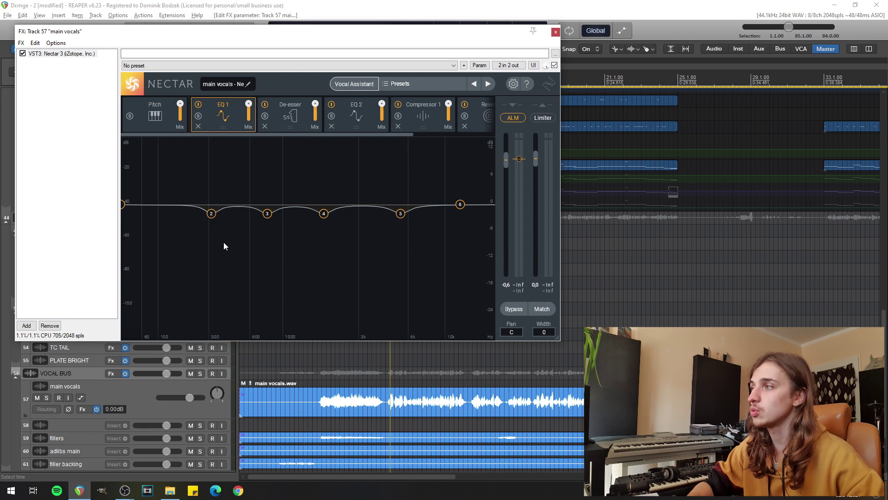
left_click(265, 104)
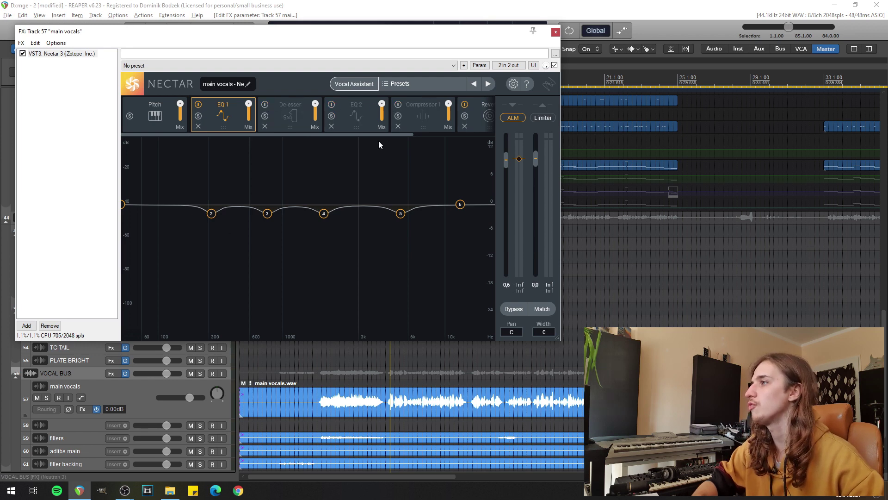
scroll(411, 132, "right", 3)
left_click(384, 105)
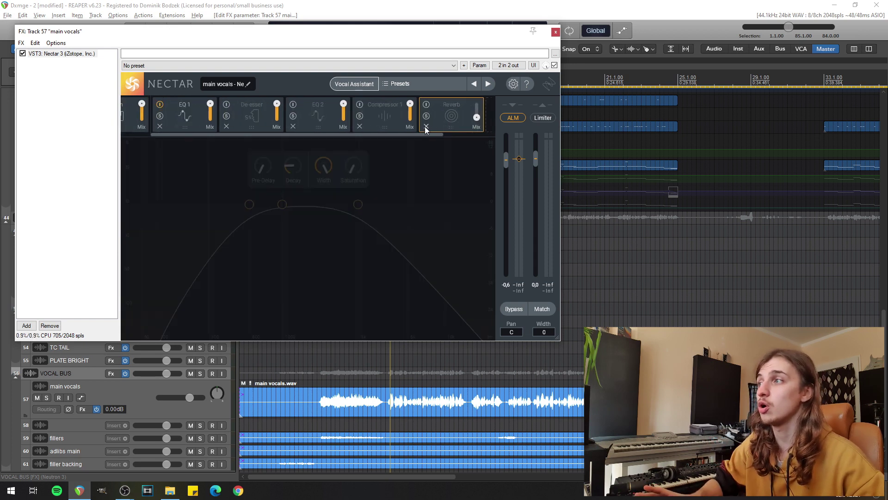
left_click(425, 127)
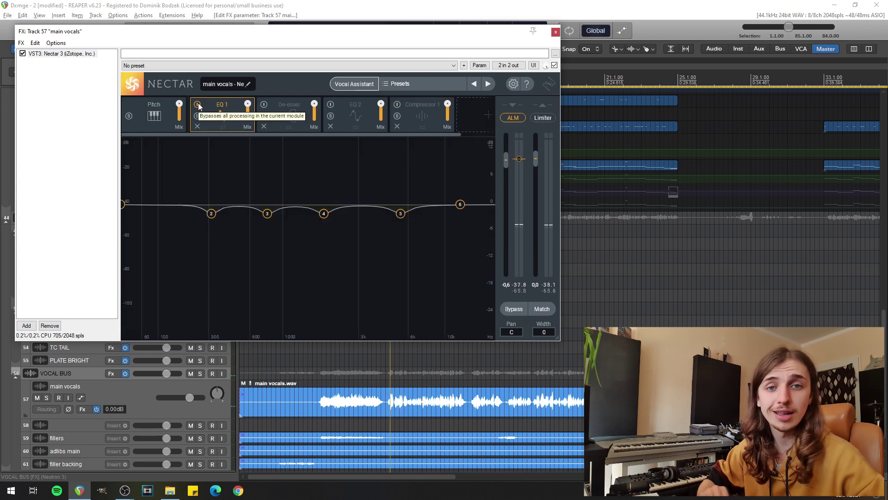
Compare the main vocals with EQ 1 bypassed and enabled during playback, leaving the module enabled
key("space")
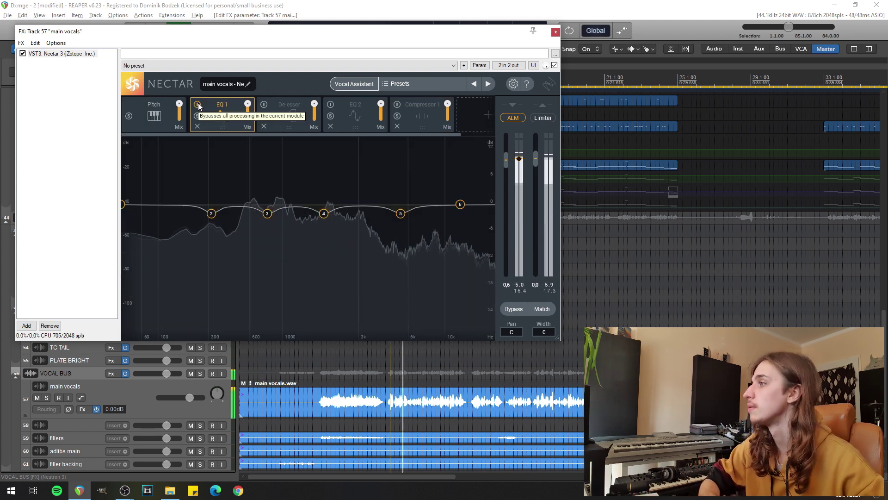
left_click(198, 105)
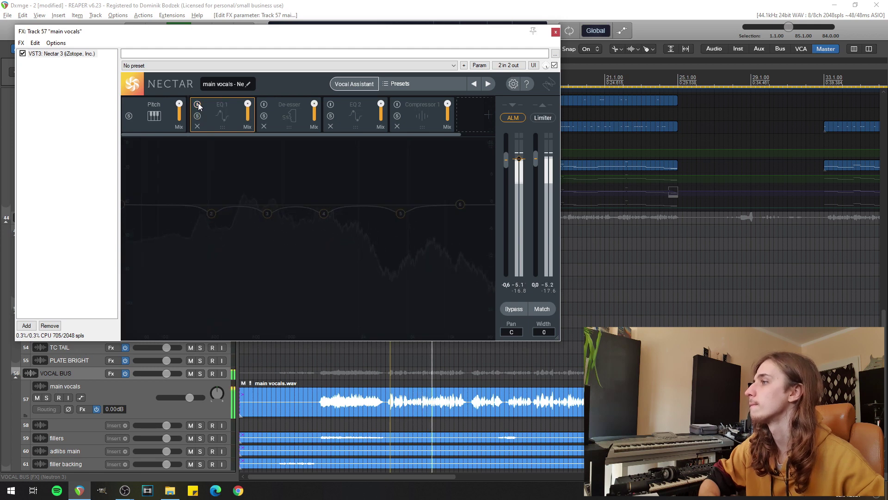
left_click(198, 104)
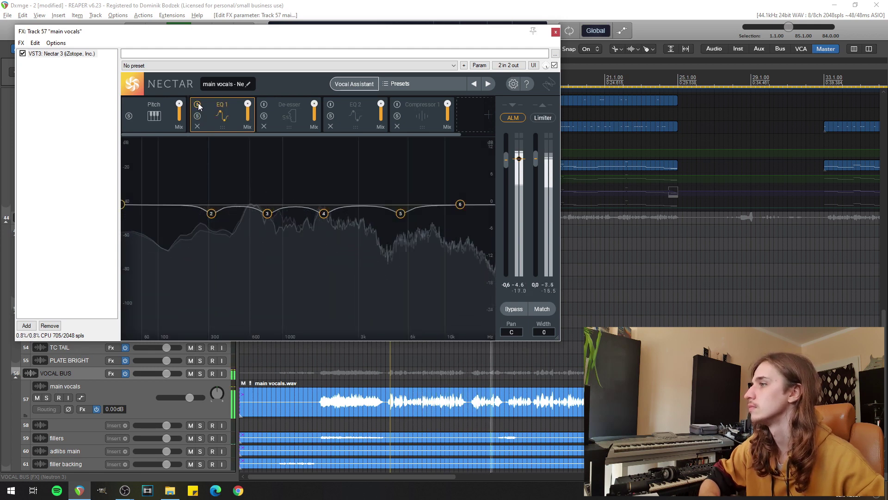
left_click(198, 104)
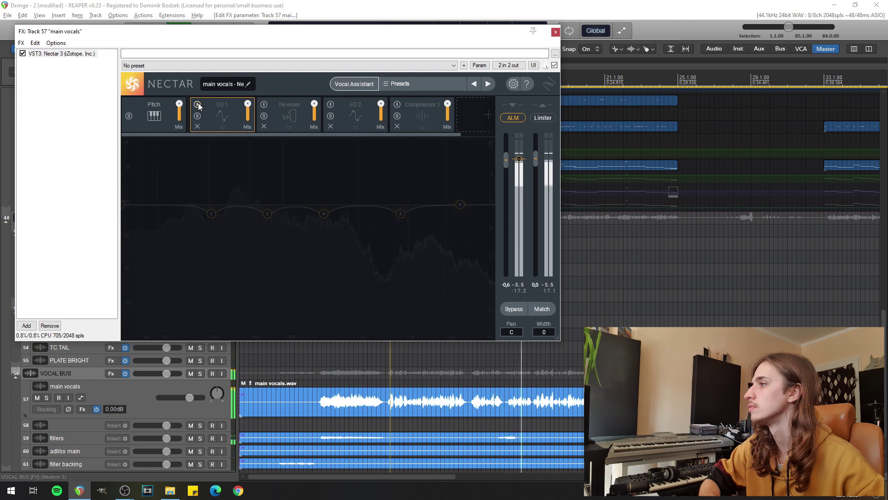
left_click(197, 105)
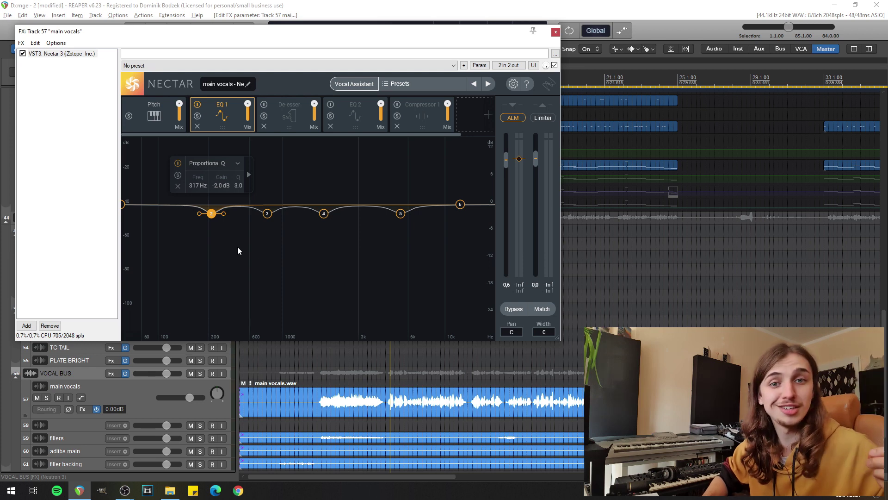
Enable the De-esser module and show its settings
left_click(287, 110)
left_click(263, 105)
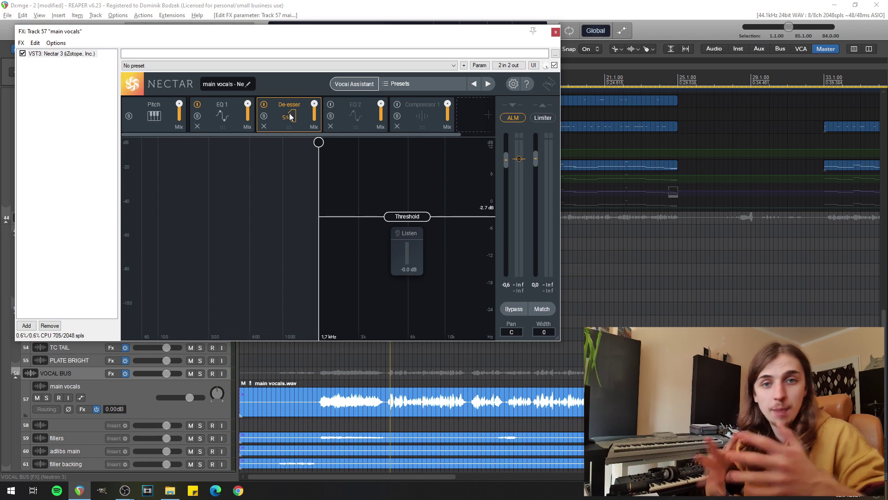
left_click(237, 108)
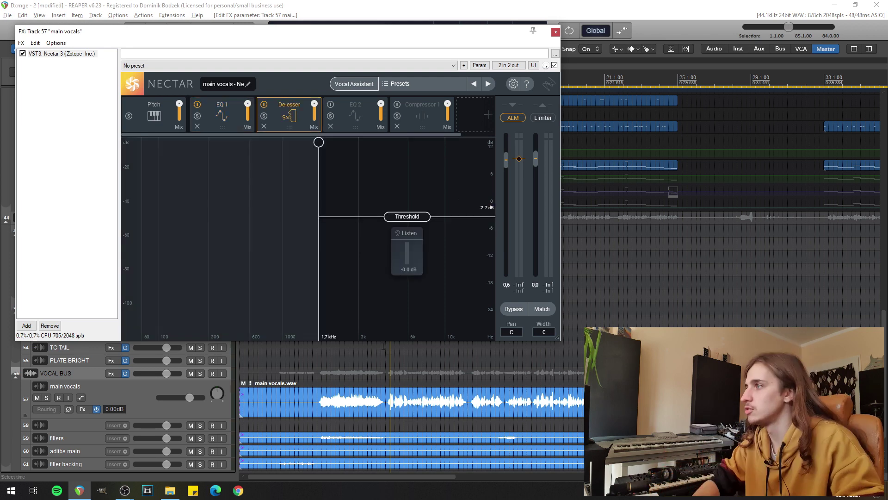
Compare playback of the main vocals with the De-esser enabled and bypassed, leaving it enabled
key("space")
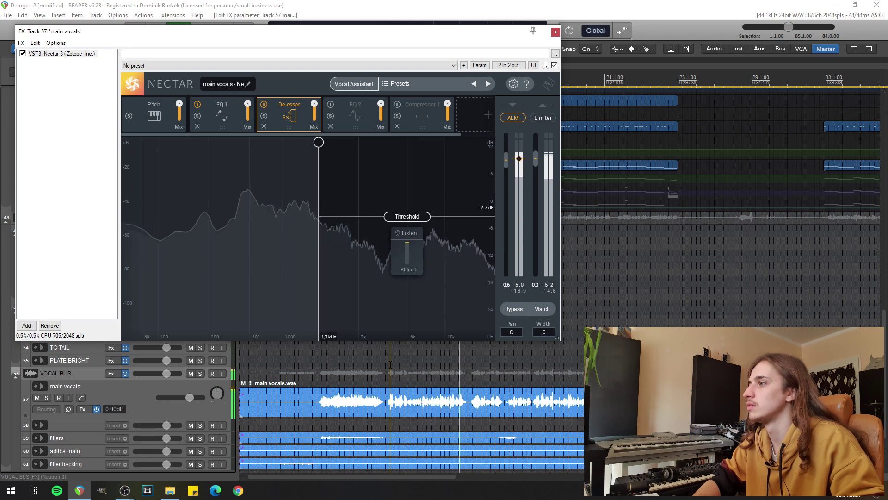
key("space")
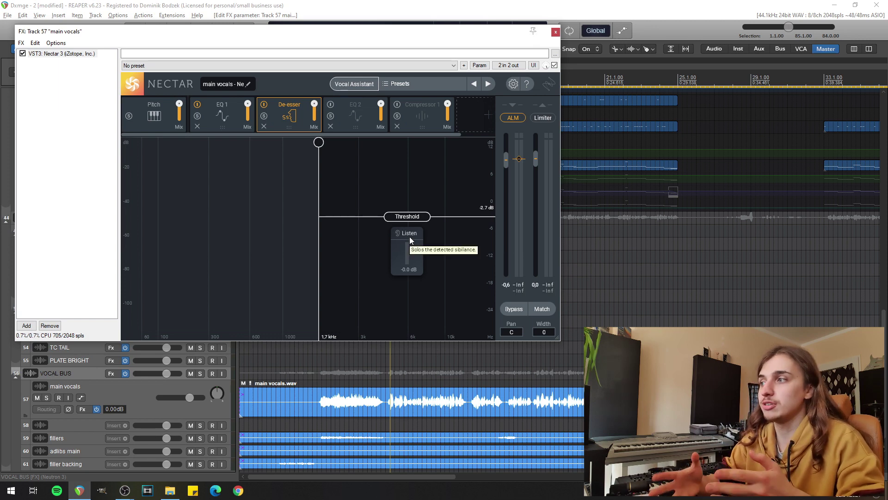
left_click(264, 104)
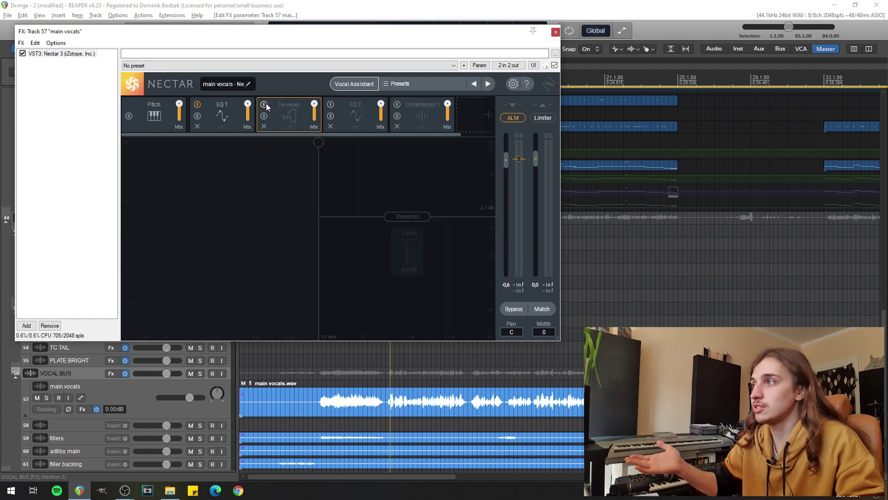
key("space")
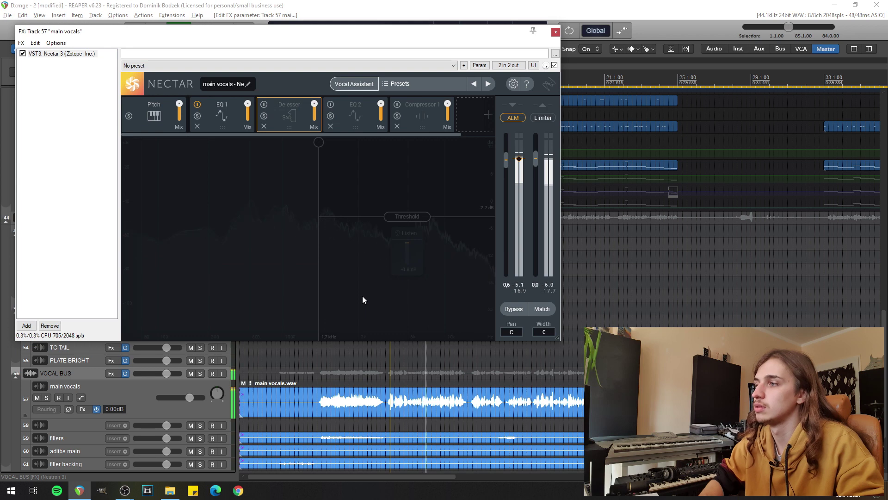
key("space")
left_click(264, 103)
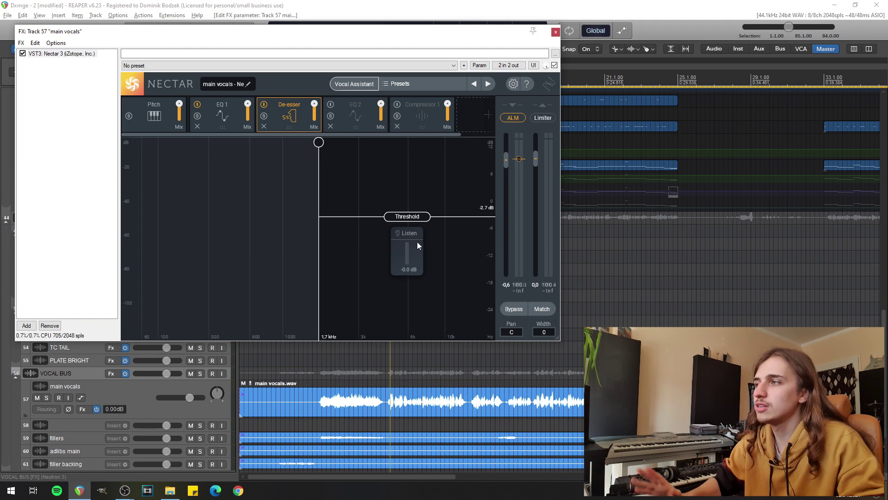
key("space")
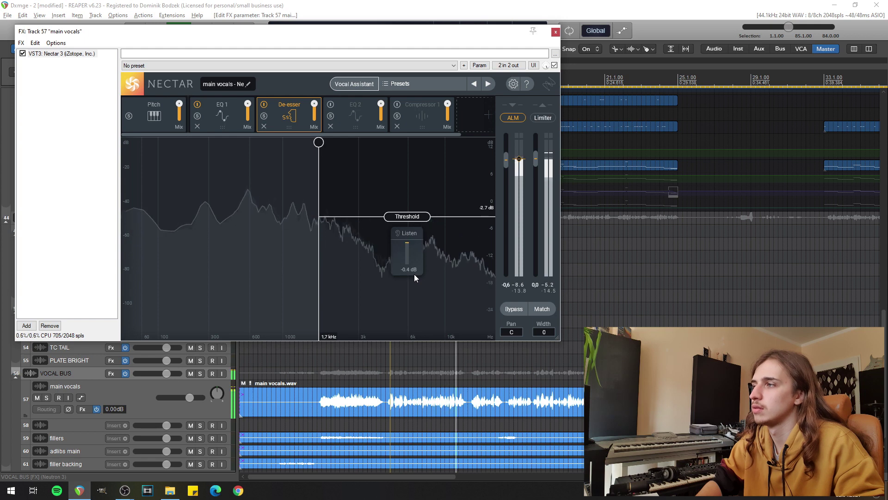
Try a De-esser threshold of -8.7 dB during playback, and restore the previous threshold
key("space")
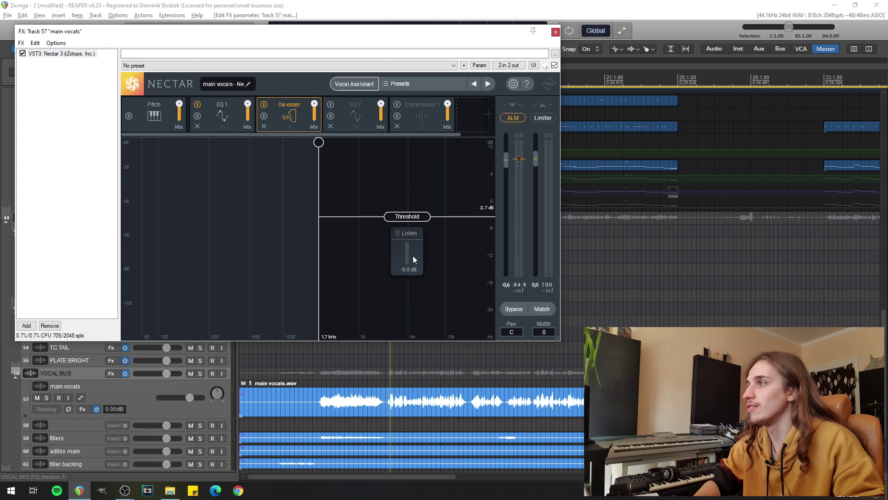
left_click_drag(407, 219, 408, 247)
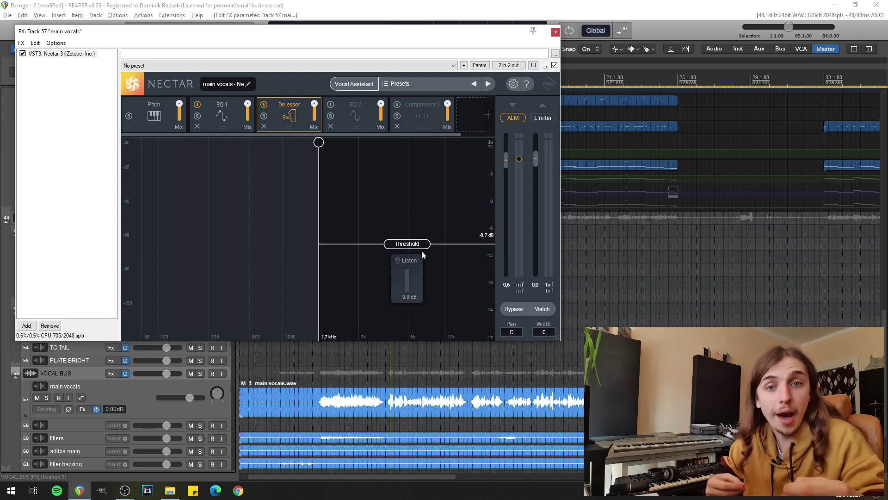
key("space")
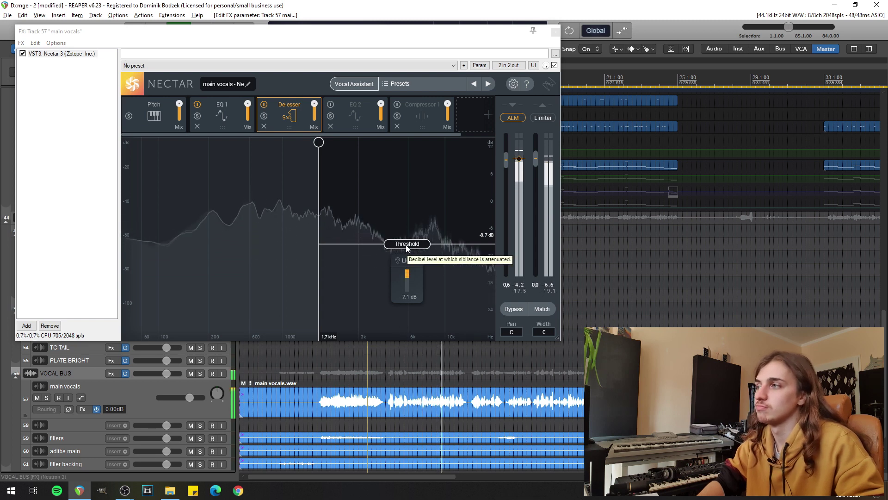
key("space")
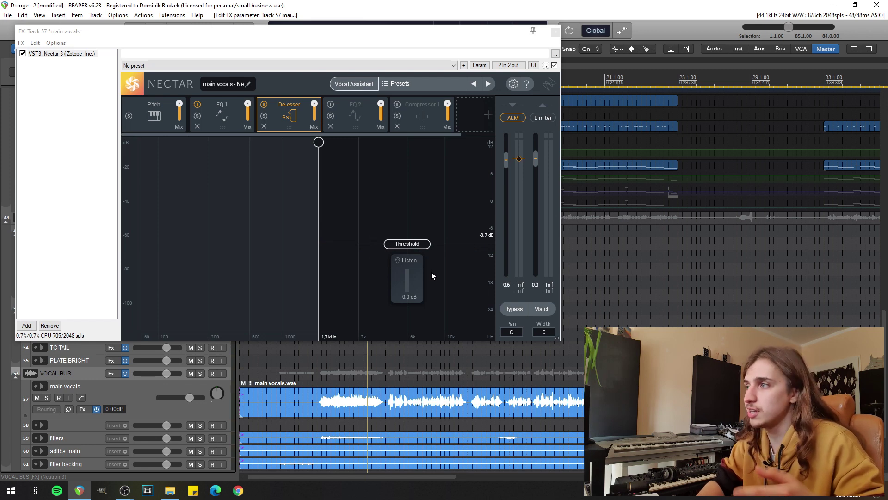
scroll(431, 271, "up", 2)
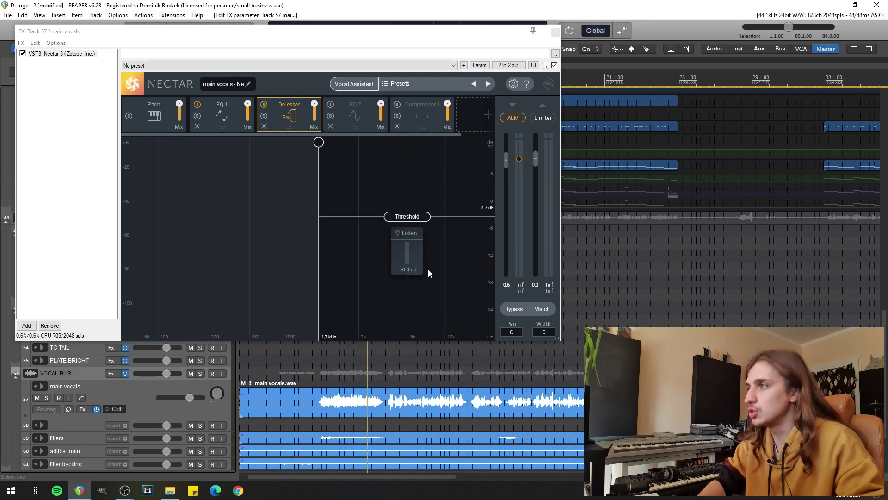
Enable the EQ 2 module and review its curve against the EQ 1 curve, ending on the EQ 2 settings
left_click(342, 111)
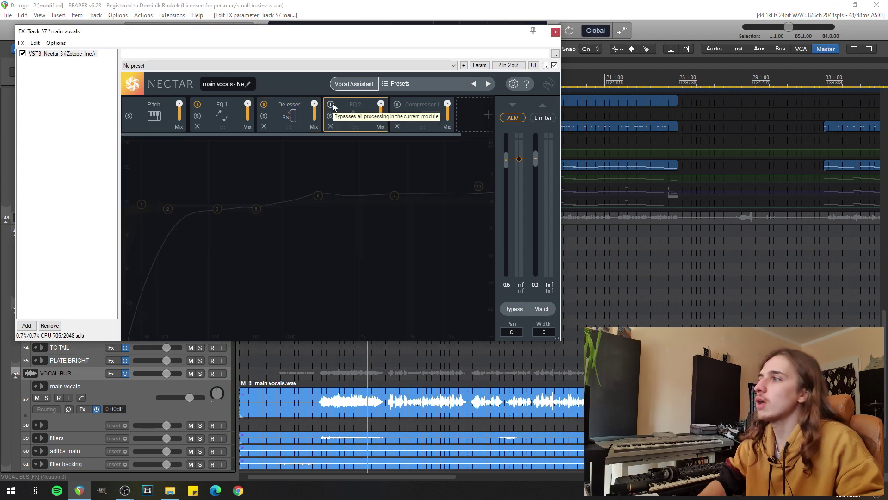
left_click(331, 104)
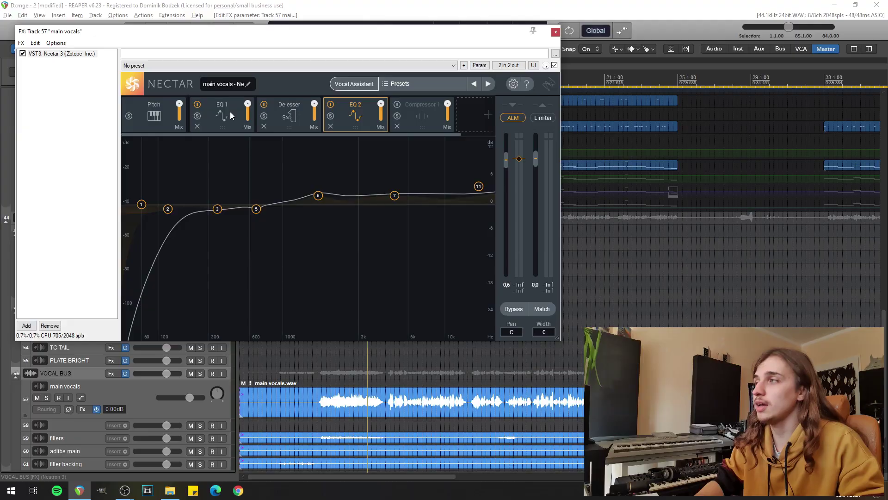
left_click(231, 114)
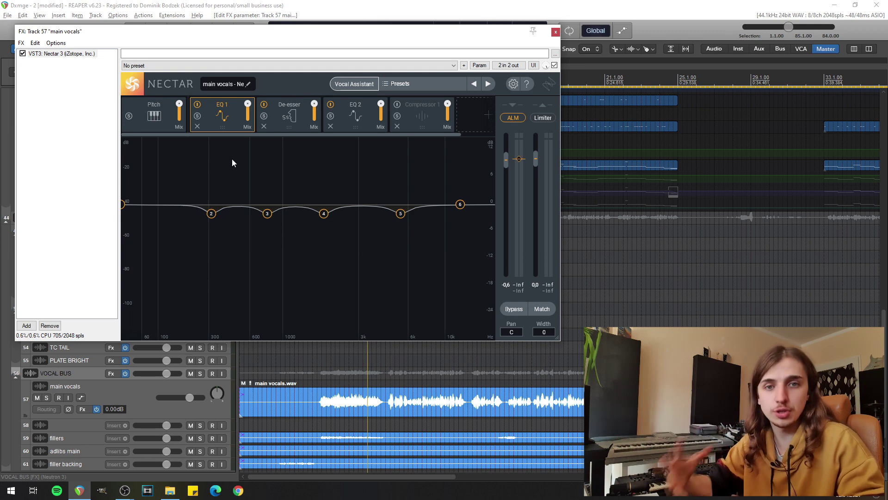
left_click(361, 109)
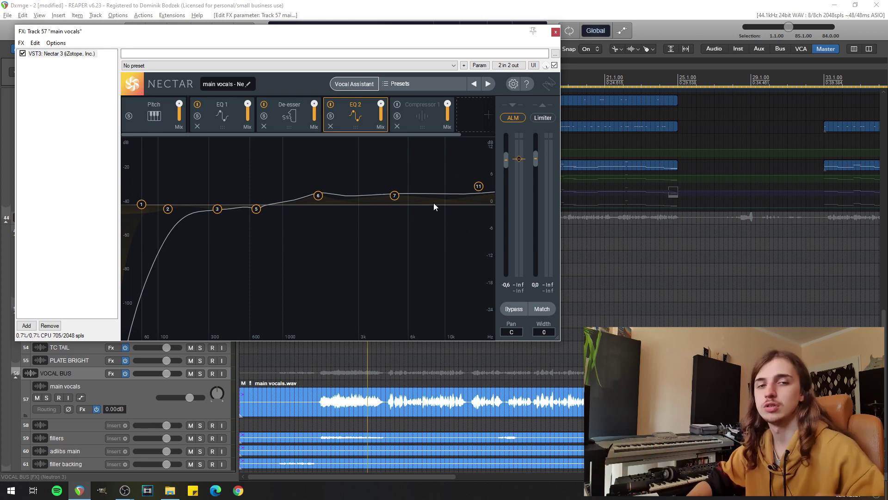
Compare playback of the main vocals with EQ 2 enabled and bypassed, leaving the module enabled
left_click(334, 360)
key("space")
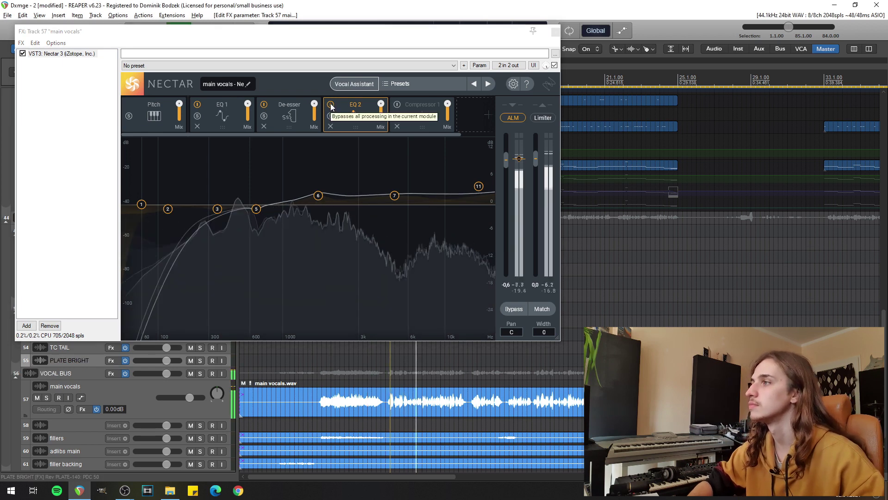
left_click(332, 106)
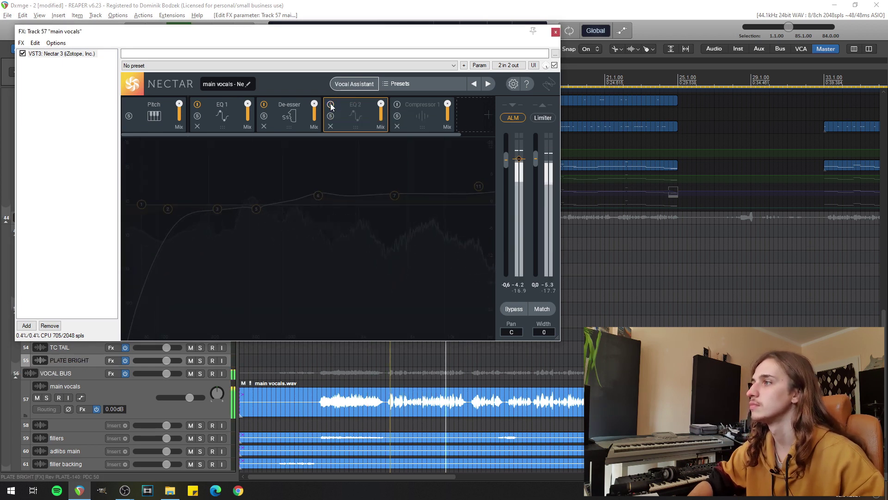
left_click(331, 106)
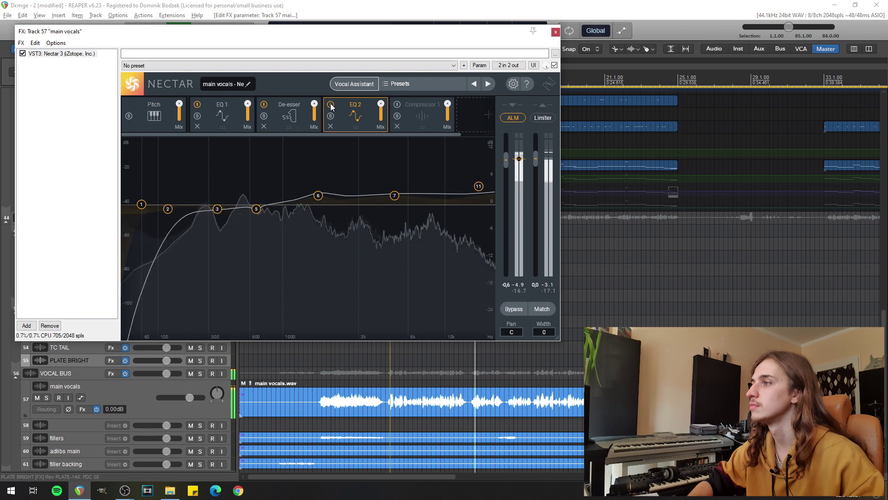
left_click(331, 106)
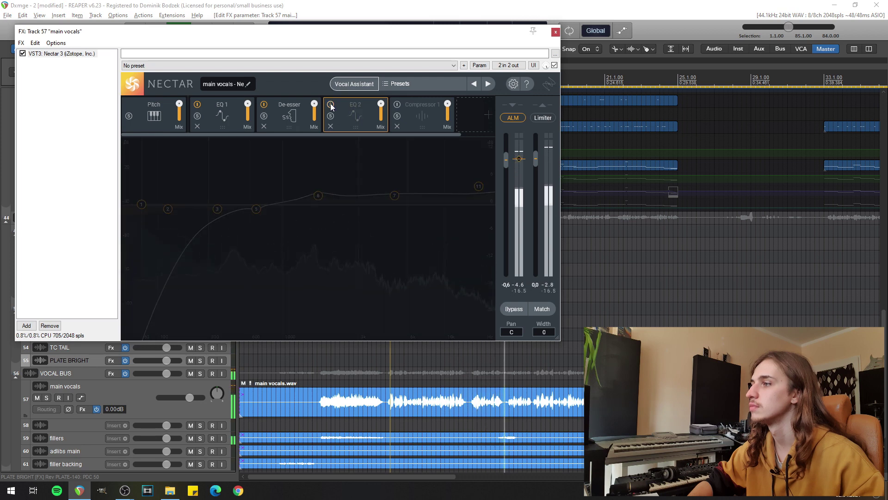
key("space")
left_click(331, 106)
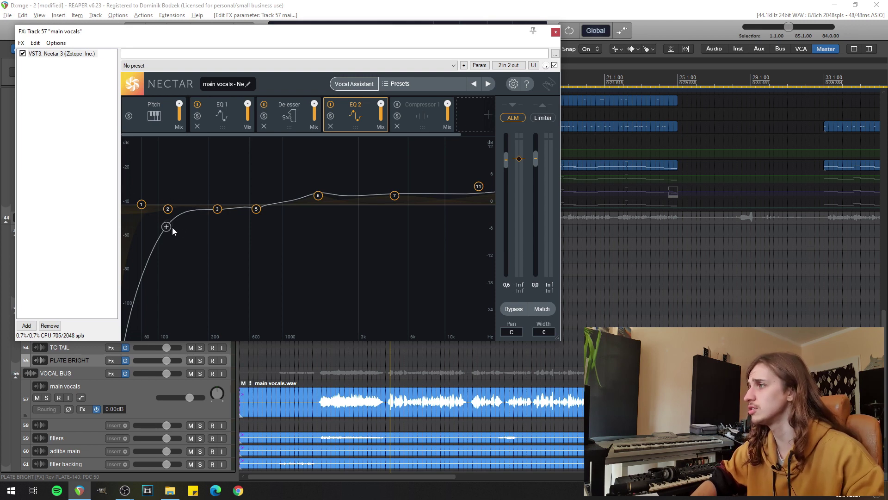
In EQ 2, raise the Flat Highpass frequency to 157 Hz and move the Baxandall Treble band to about 13611 Hz and 1.3 dB
left_click(142, 205)
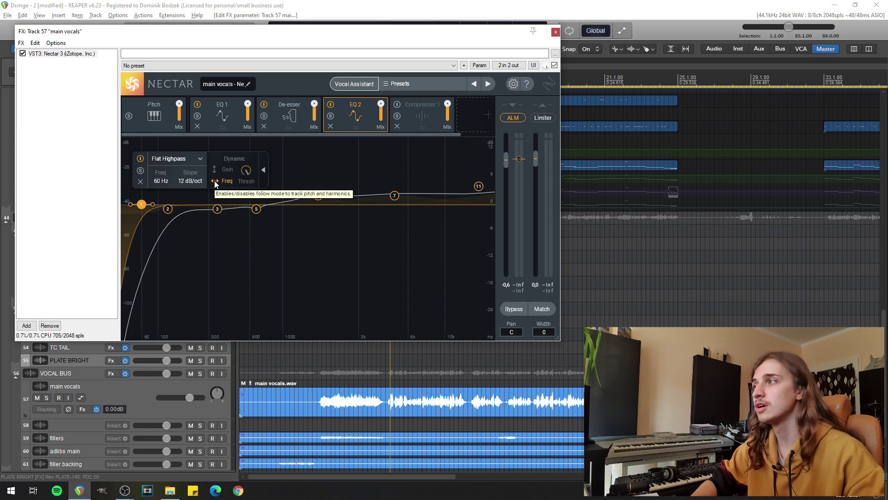
left_click_drag(143, 209, 162, 207)
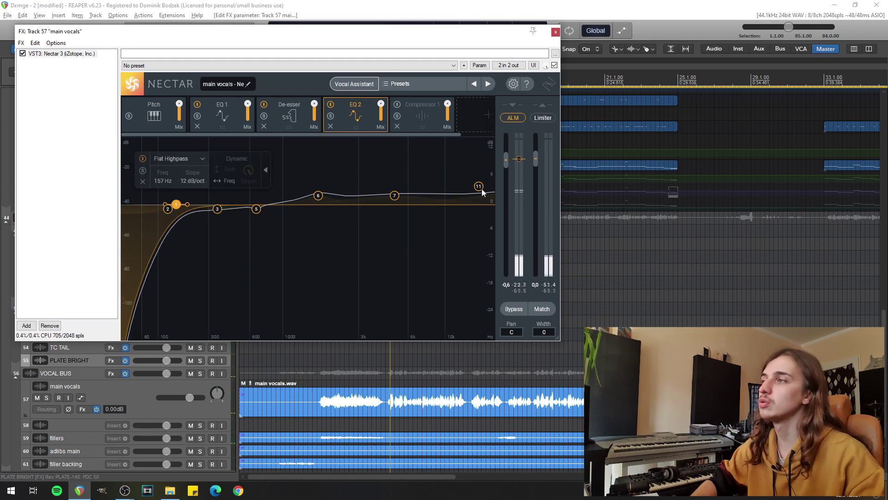
left_click_drag(480, 188, 468, 198)
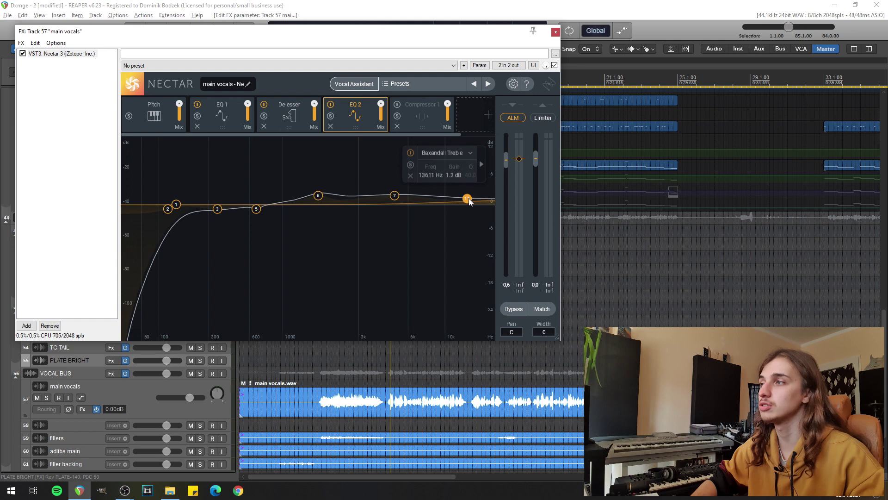
key("space")
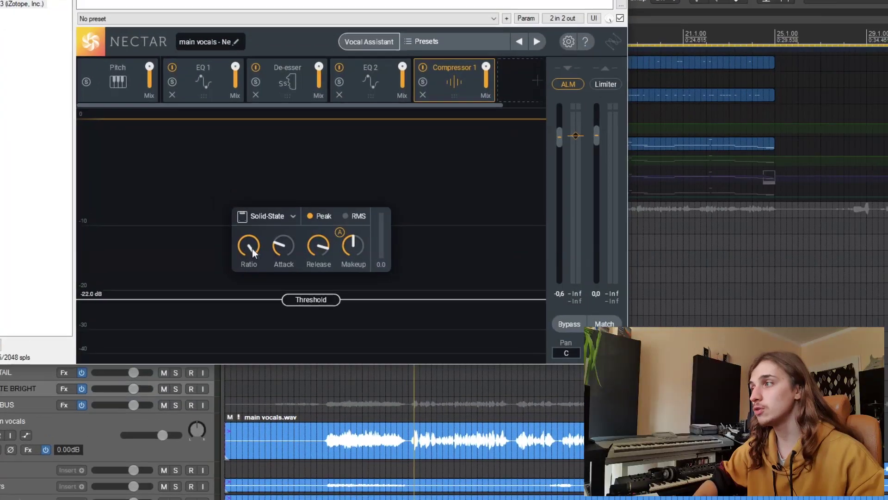
Enable Compressor 1 and compare the main vocals with it active and bypassed during playback, leaving it enabled
mouse_move(250, 242)
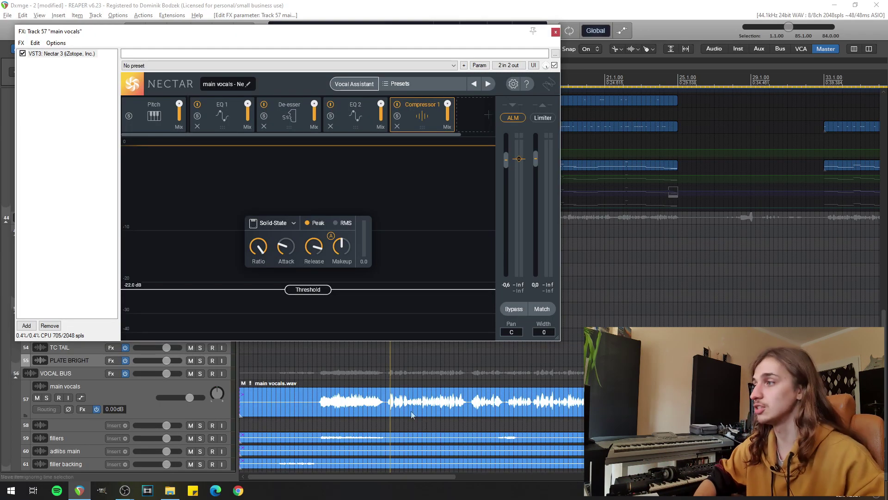
key("space")
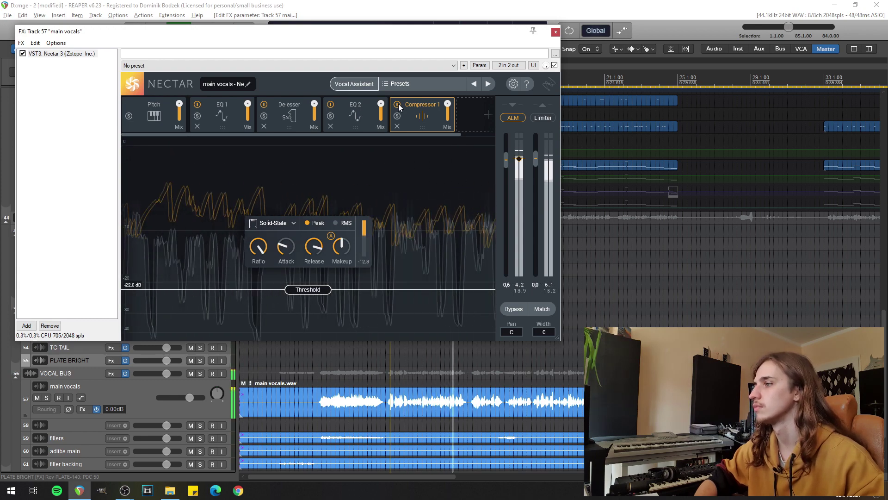
left_click(397, 105)
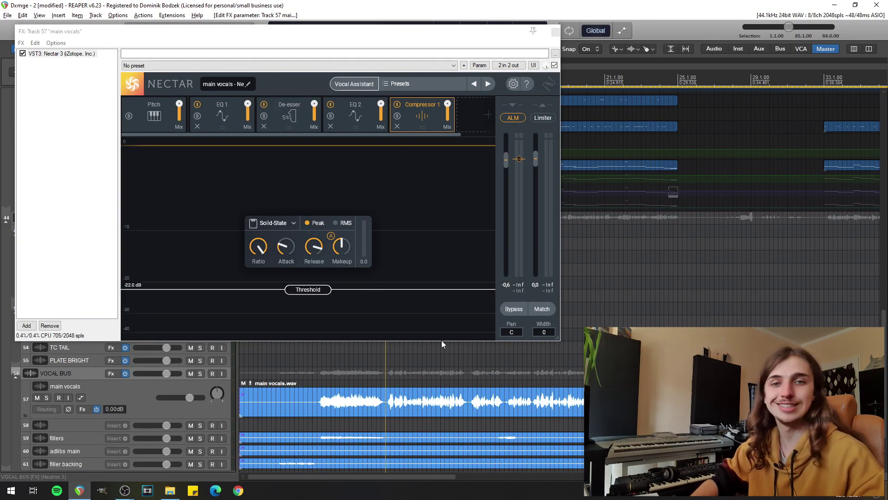
Enlarge the main vocals waveform and set the Compressor 1 ratio to 4.30 : 1, checking the compression during playback
scroll(469, 418, "up", 4)
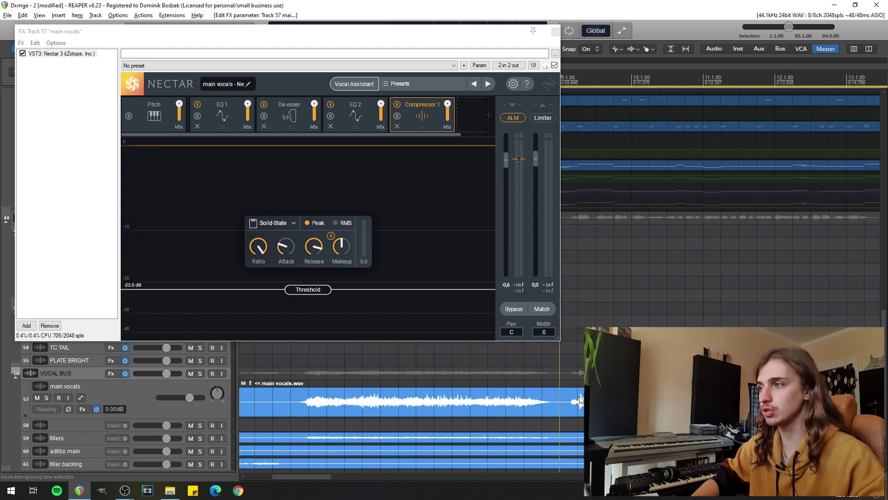
left_click_drag(220, 419, 220, 494)
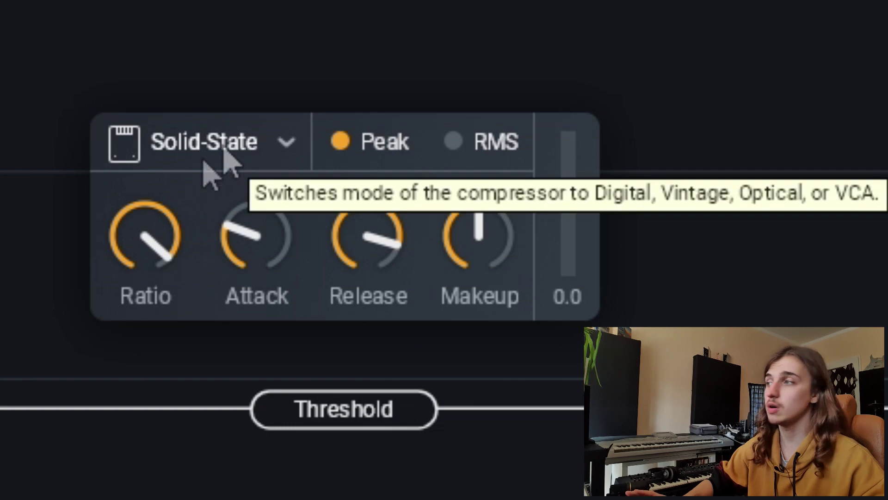
left_click_drag(171, 218, 161, 333)
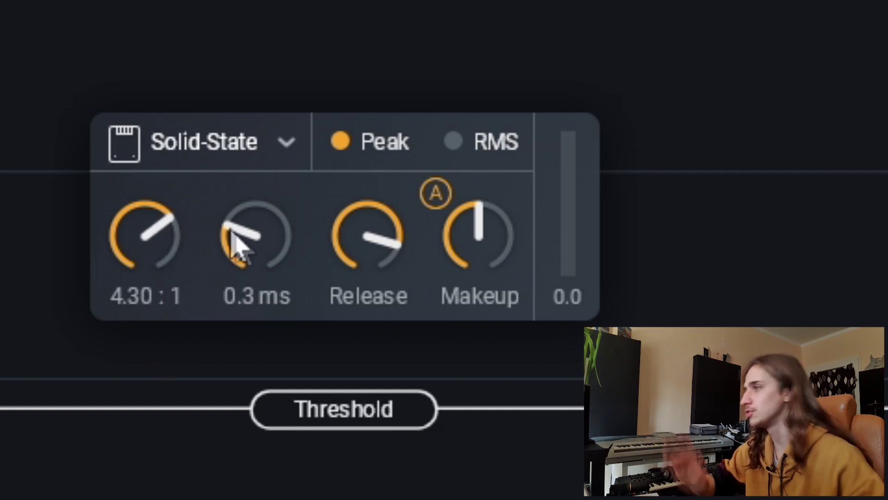
mouse_move(220, 234)
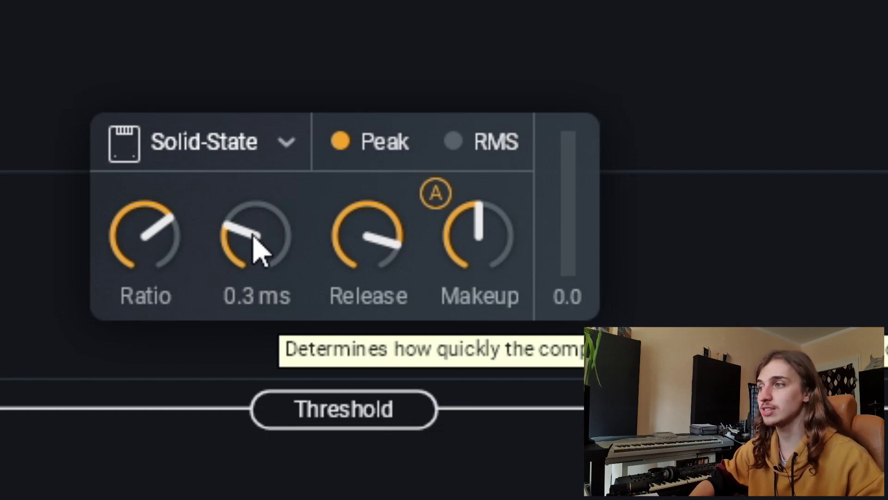
mouse_move(375, 259)
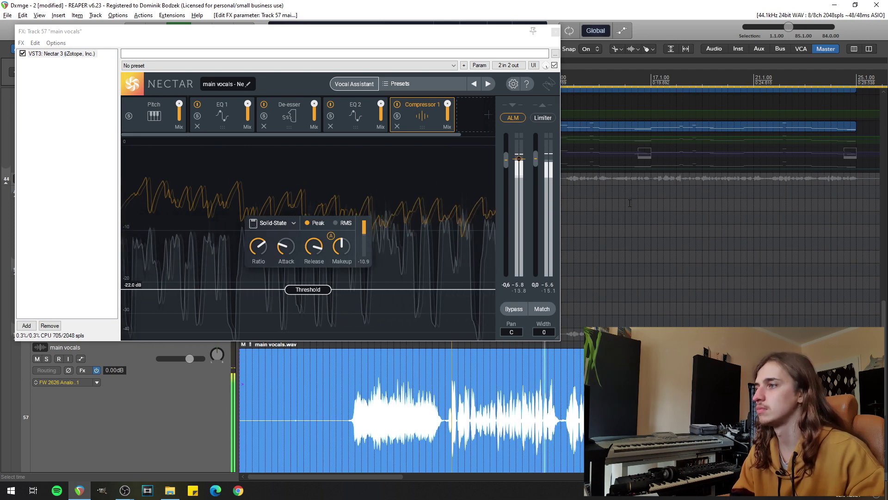
key("space")
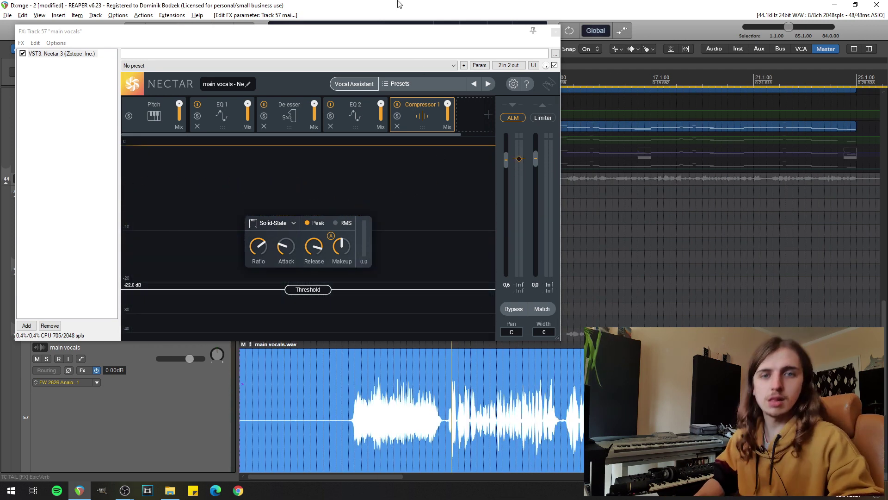
Lower the Compressor 1 mix slightly and add a Saturation module to the end of the chain
mouse_move(449, 112)
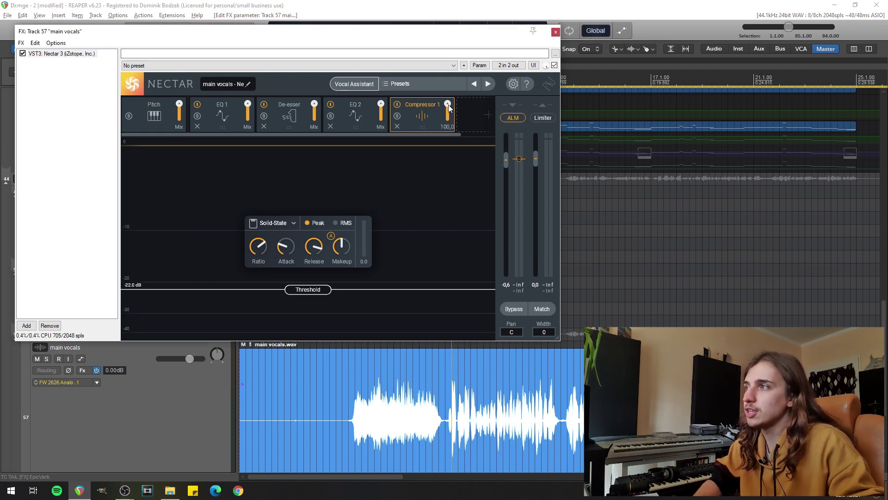
left_click_drag(453, 135, 454, 133)
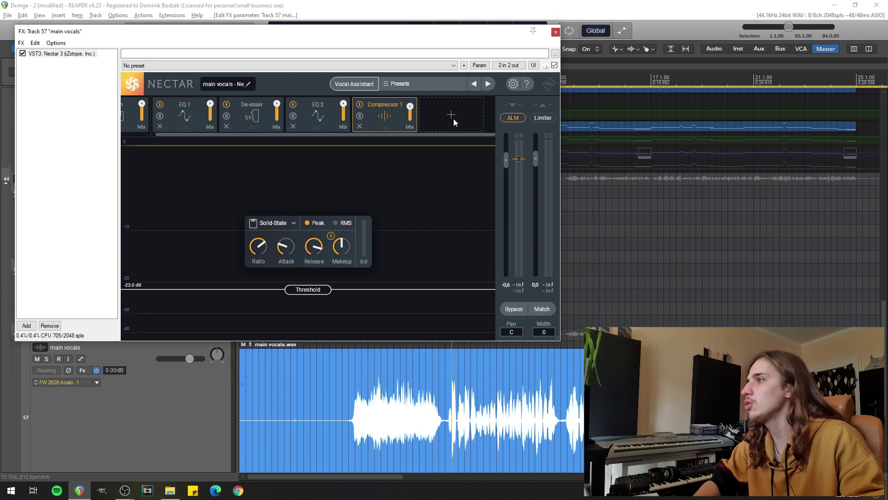
left_click(460, 113)
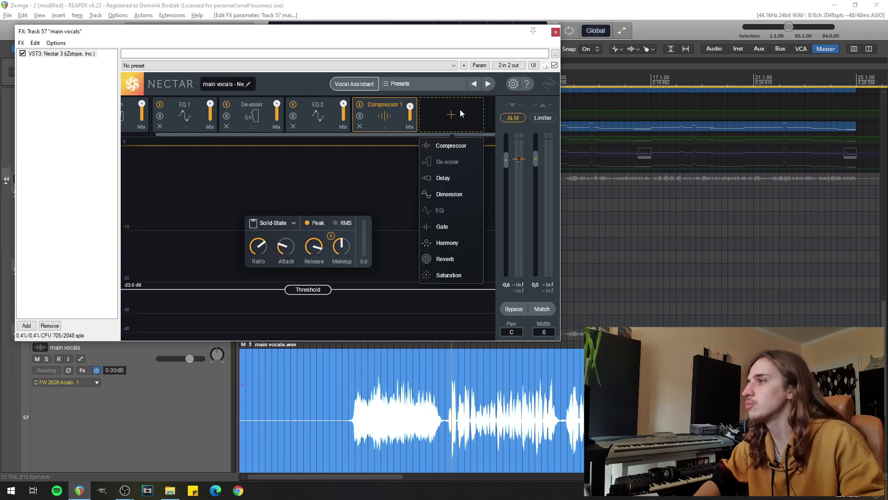
left_click(455, 276)
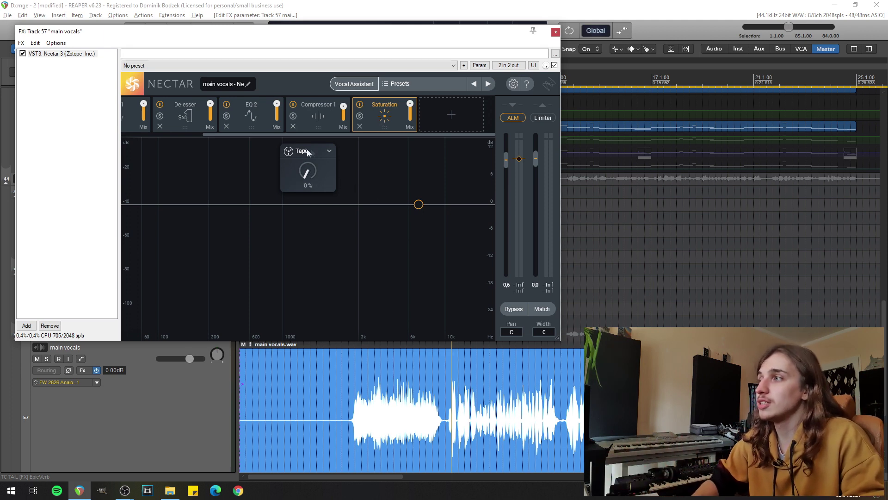
Set the Saturation amount to 90% and audition the Tape and Tube modes on the main vocals
left_click_drag(308, 171, 328, 68)
key("space")
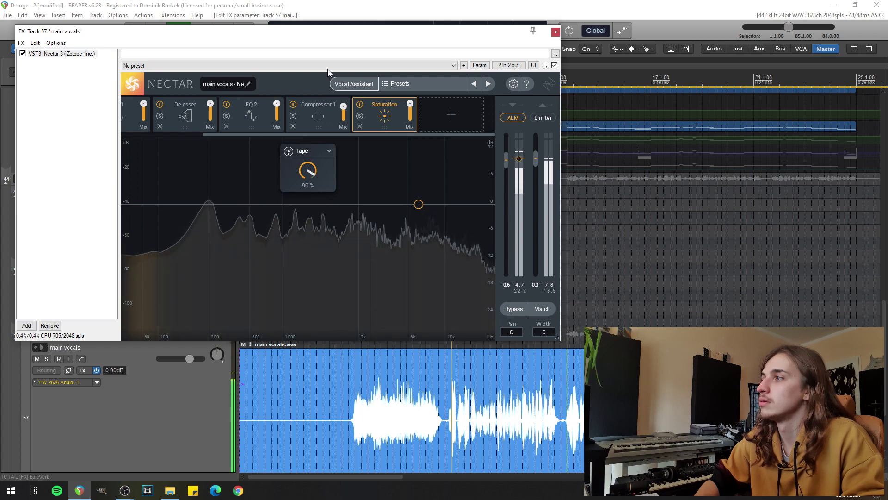
left_click(328, 151)
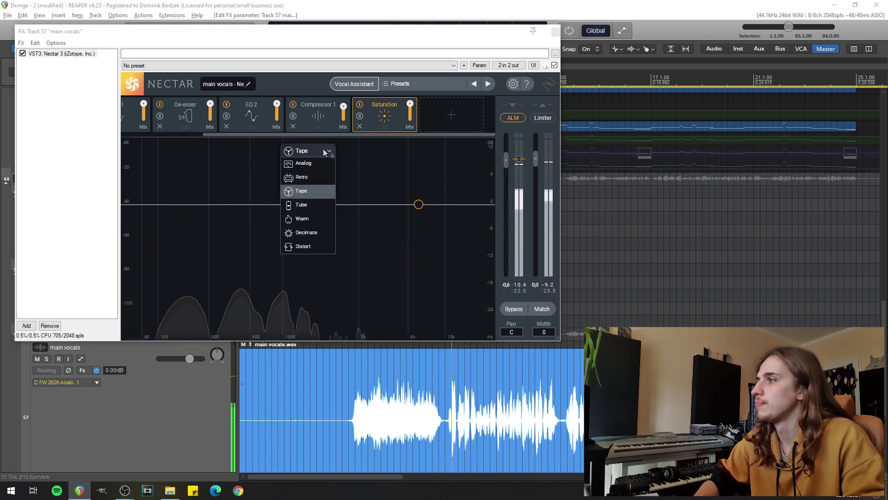
left_click(312, 206)
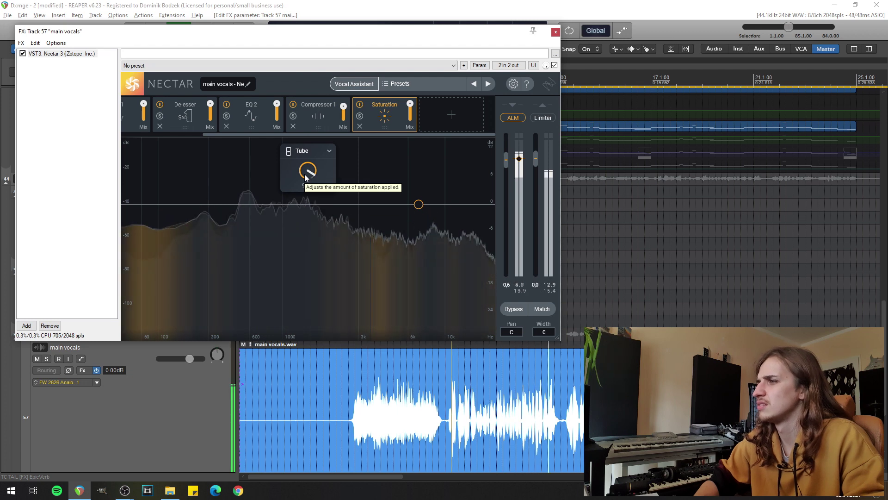
Audition the Warm, Distort, Analog and Retro saturation modes on the main vocals during playback
key("space")
left_click(307, 152)
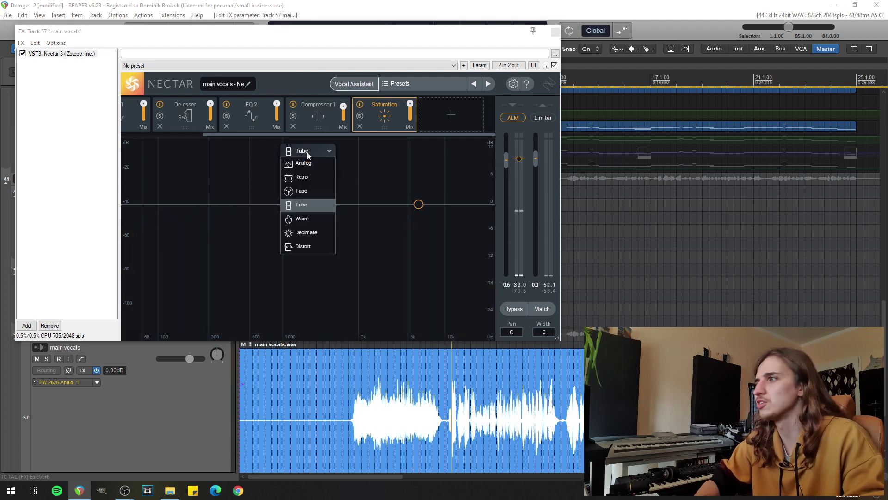
left_click(317, 219)
key("space")
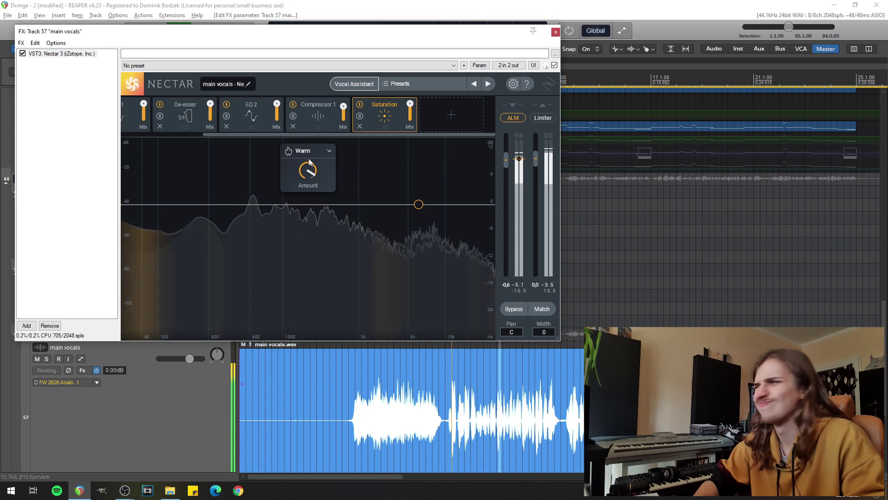
left_click(310, 153)
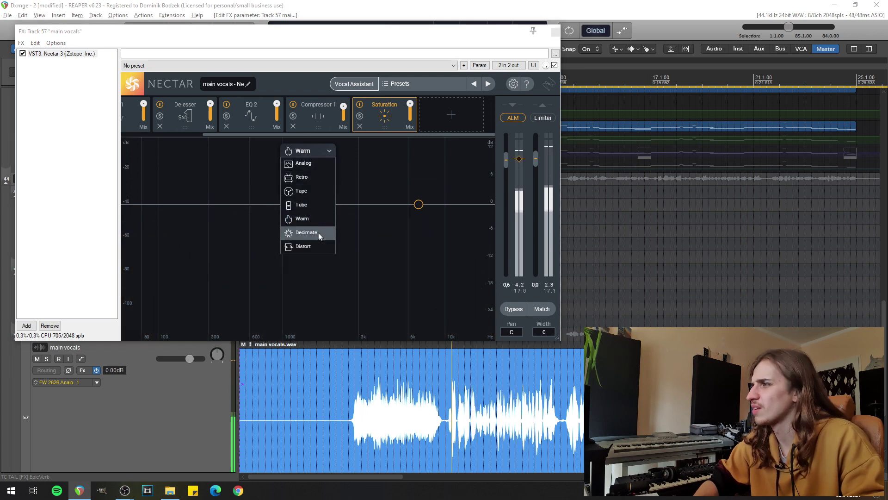
left_click(318, 246)
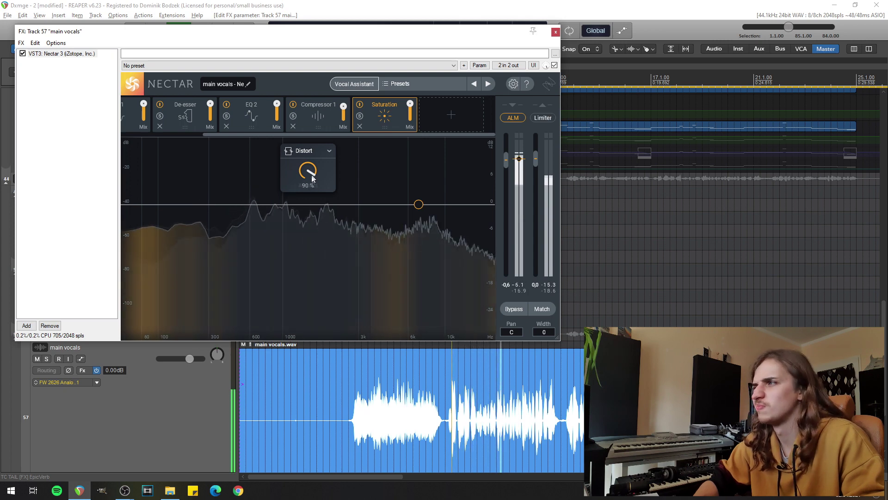
left_click(311, 155)
left_click(313, 163)
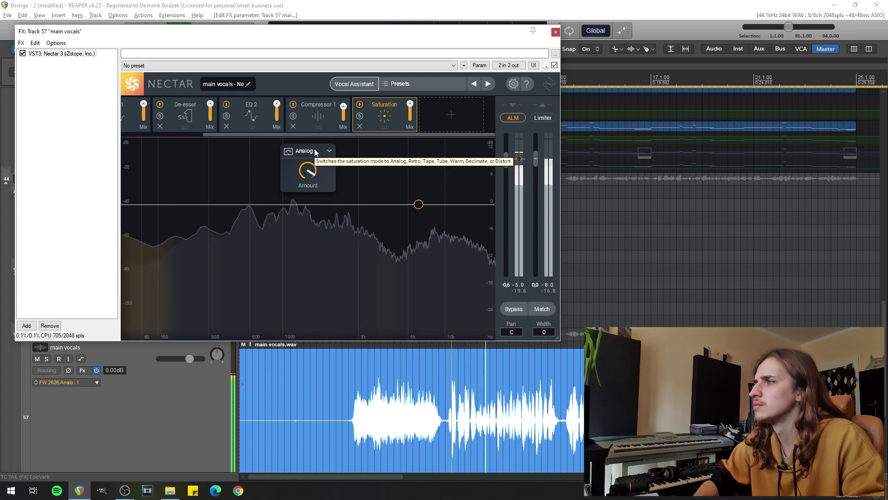
left_click(315, 152)
left_click(314, 169)
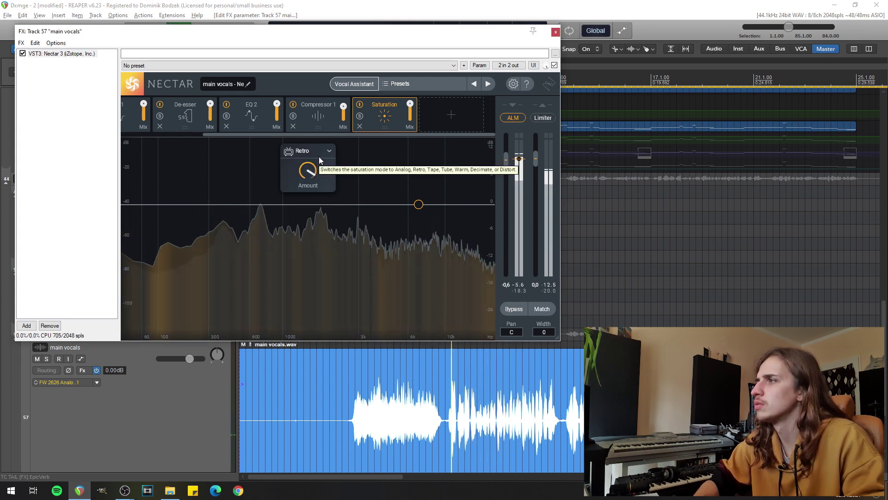
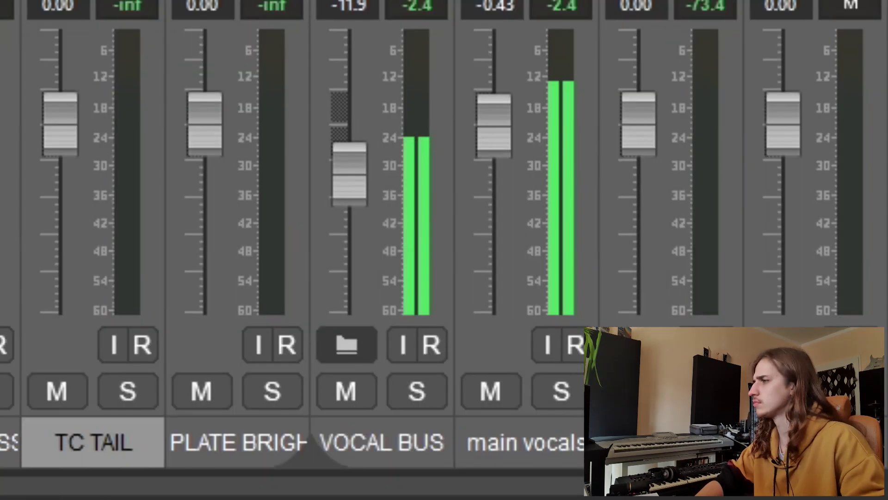
Raise the VOCAL BUS volume in the mixer
left_click_drag(350, 174, 349, 122)
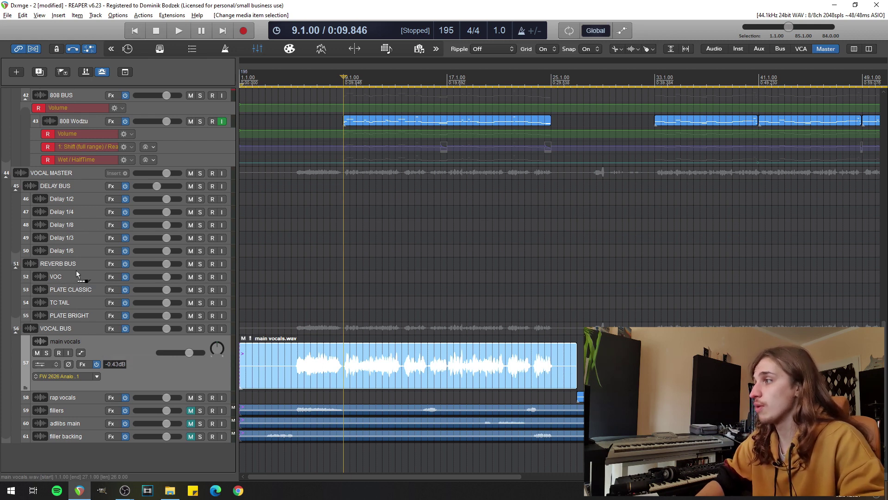
Send the main vocals track to the VOC reverb track at about -15.6 dB and audition the soloed vocals
left_click_drag(73, 276, 73, 275)
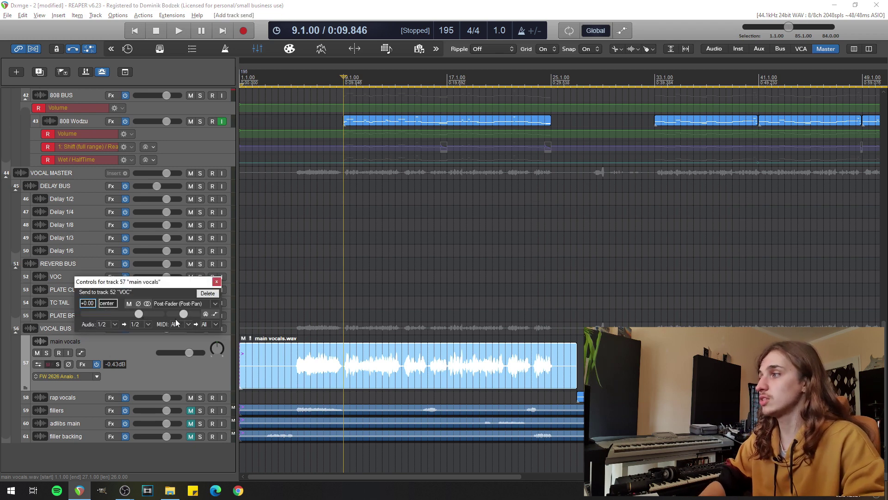
key("space")
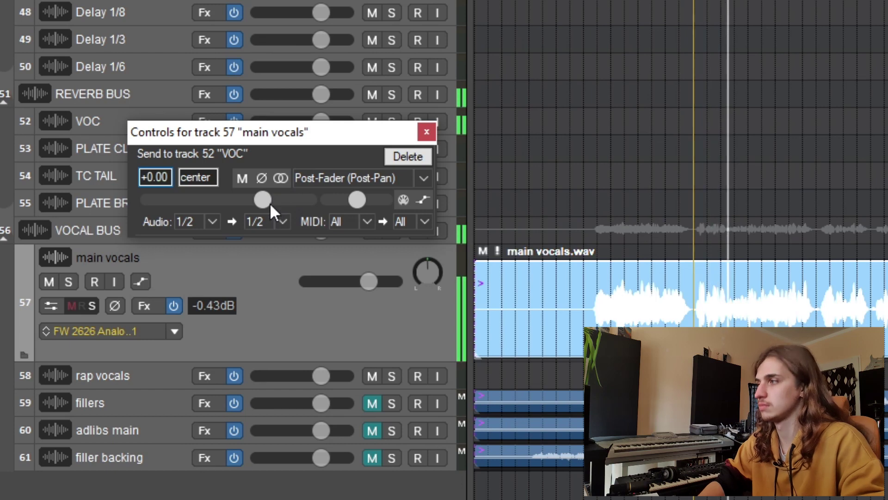
left_click_drag(266, 199, 215, 199)
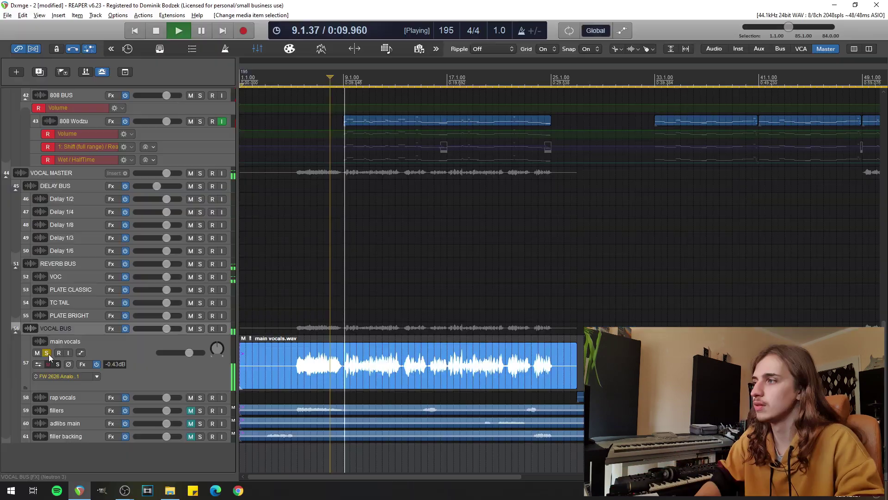
left_click(69, 282)
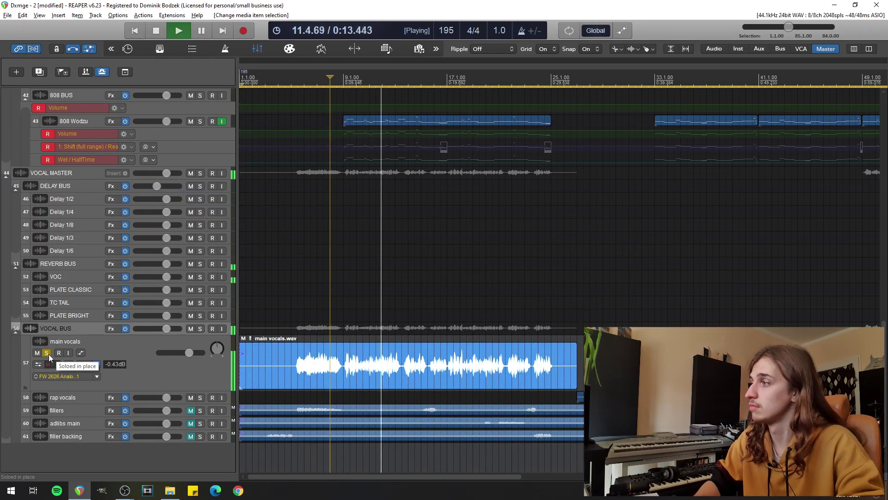
key("space")
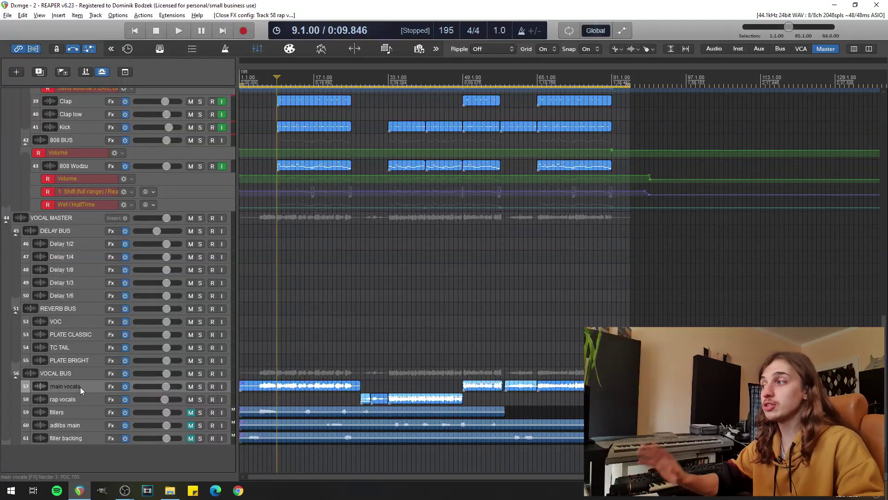
Reopen Nectar 3 on the main vocals and add a Harmony module after Saturation
left_click_drag(82, 392, 84, 422)
left_click(83, 409)
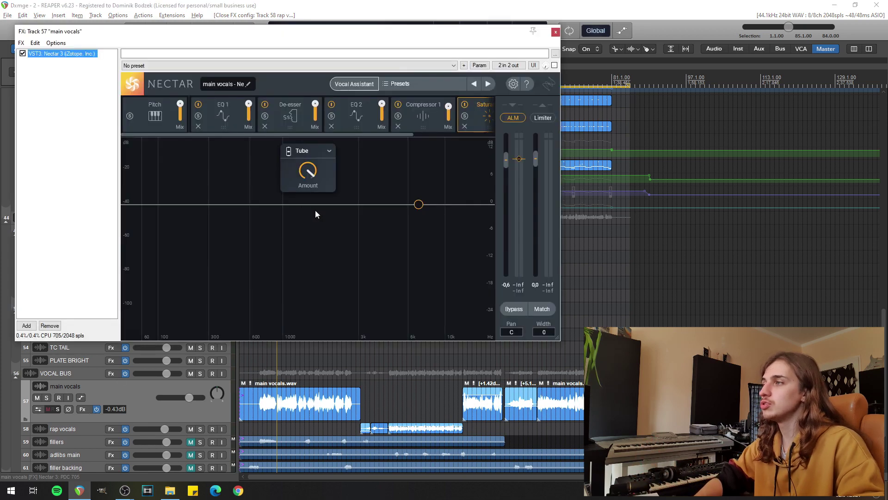
left_click_drag(332, 135, 451, 110)
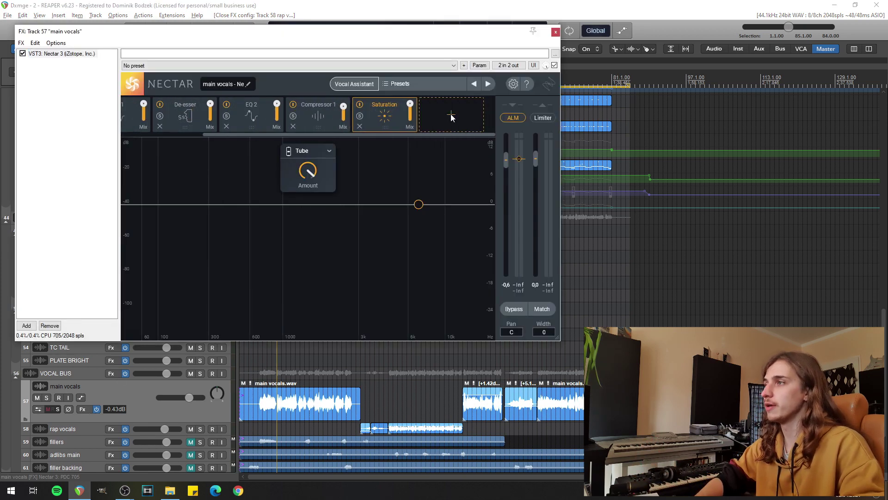
left_click(452, 118)
left_click(448, 245)
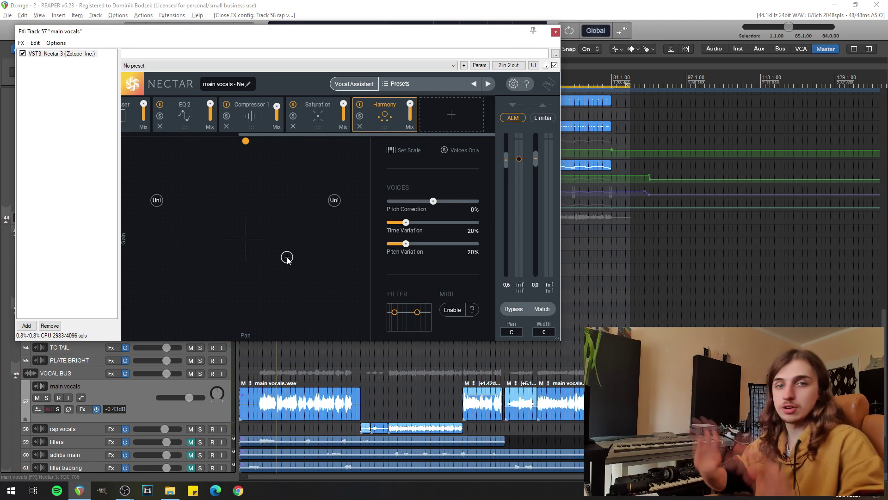
Lower the Harmony mix on the main vocals to about 66.1 during playback and close the plug-in window
key("space")
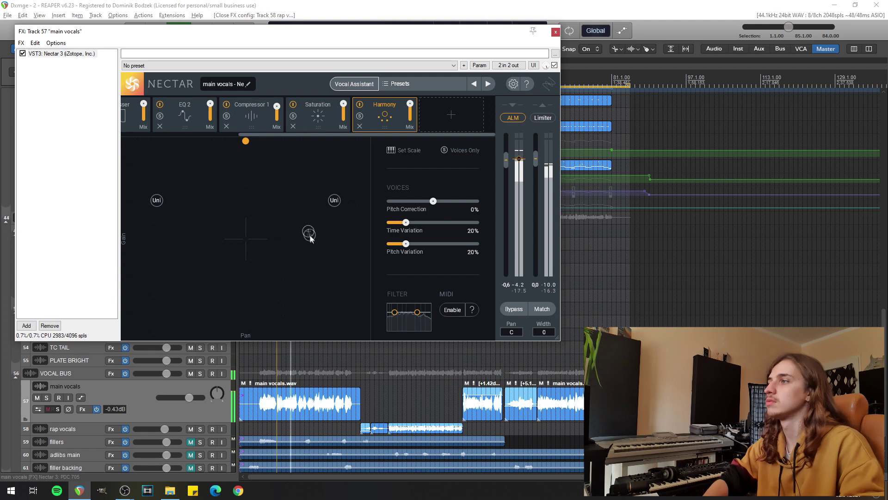
left_click_drag(413, 108, 416, 152)
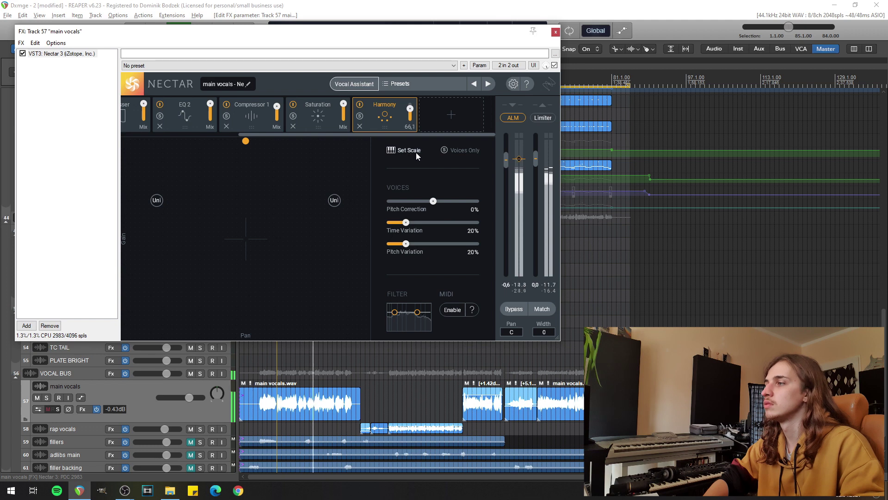
key("space")
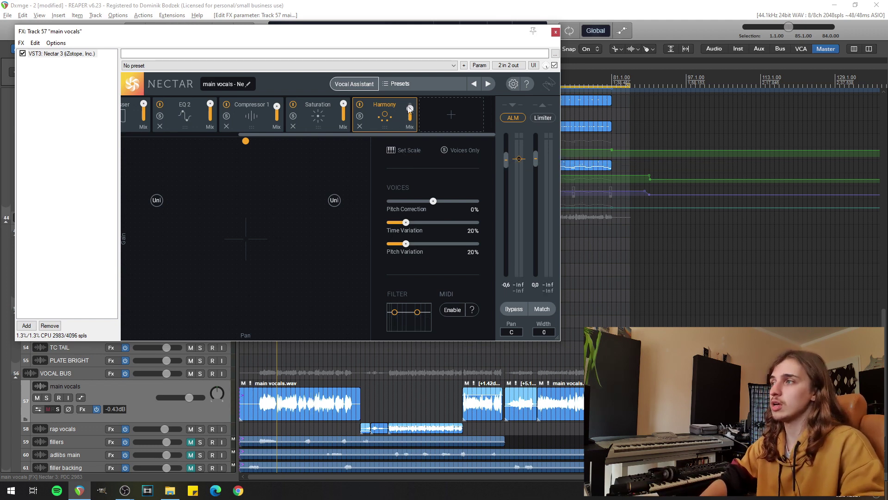
left_click(556, 32)
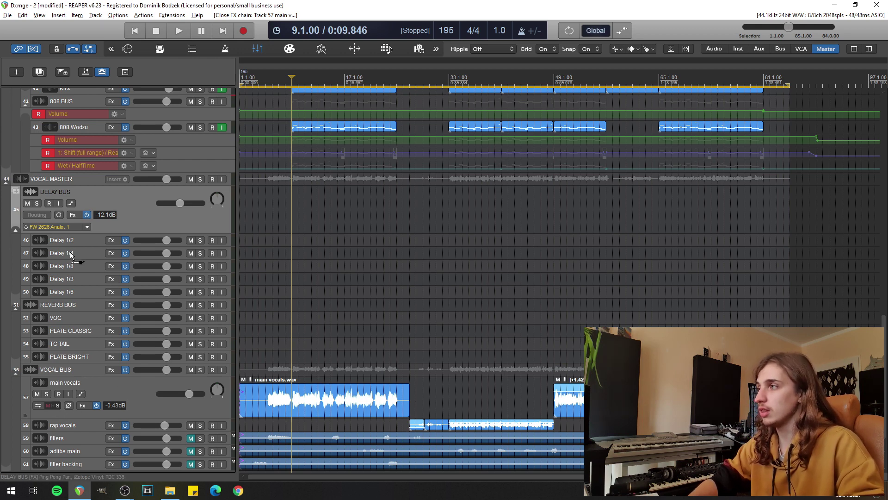
Send the main vocals to the Delay 1/4 track and lower that send's level during playback
left_click_drag(77, 254, 76, 253)
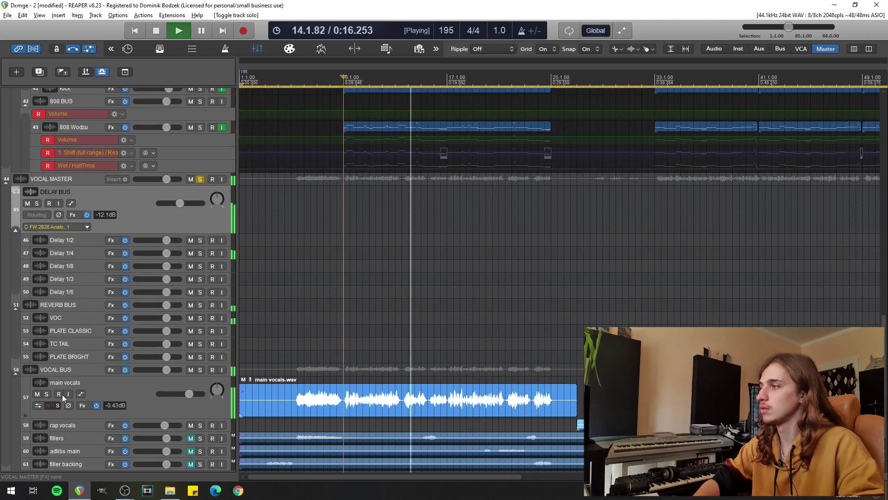
left_click(54, 405)
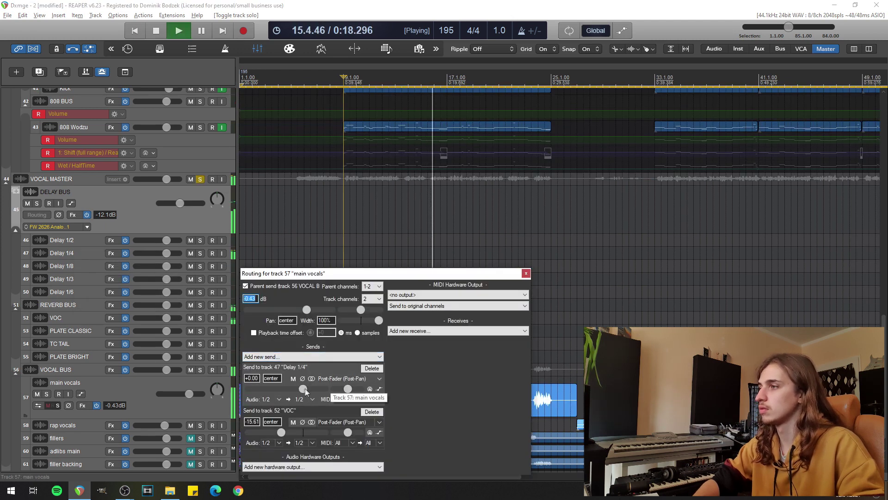
left_click_drag(302, 389, 290, 389)
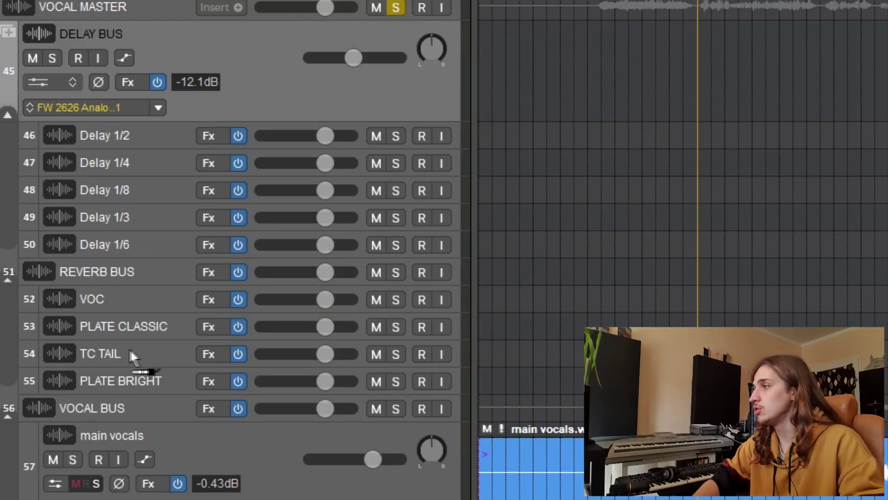
Send the DELAY BUS to the TC TAIL reverb track and reduce the send level
left_click_drag(132, 353, 132, 353)
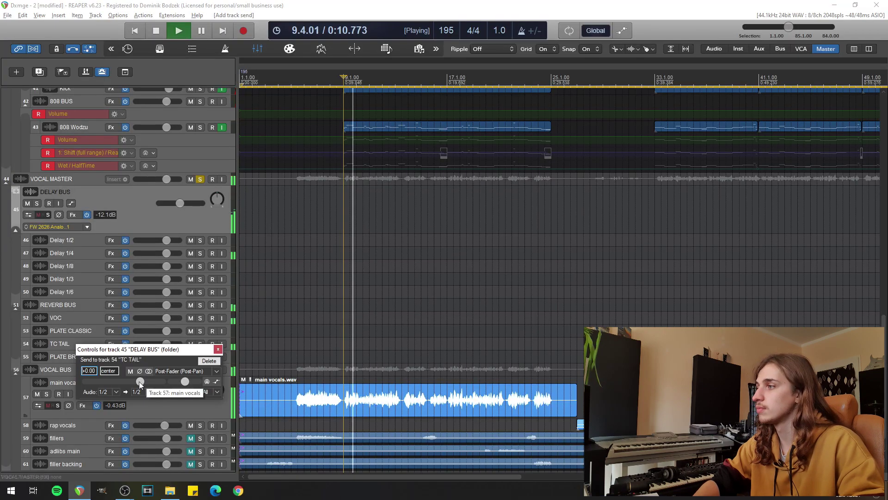
left_click_drag(140, 381, 117, 379)
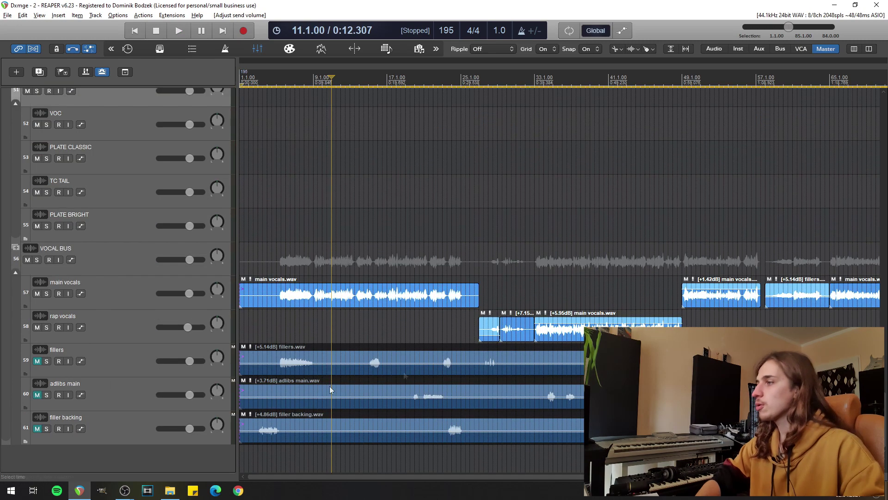
Unmute the fillers, adlibs main and filler backing tracks and place the edit cursor at 3.1.00
left_click(66, 371)
left_click(107, 434, "shift")
left_click(37, 429)
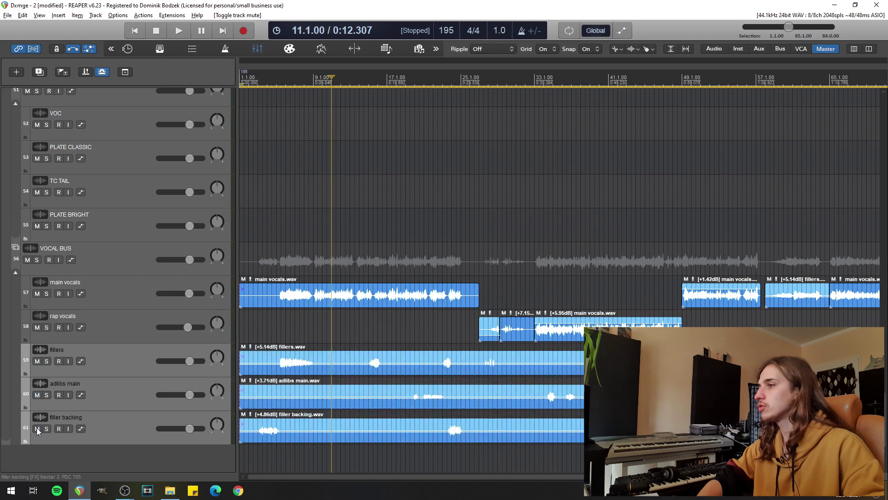
left_click(129, 350)
left_click(278, 331)
scroll(278, 332, "up", 2)
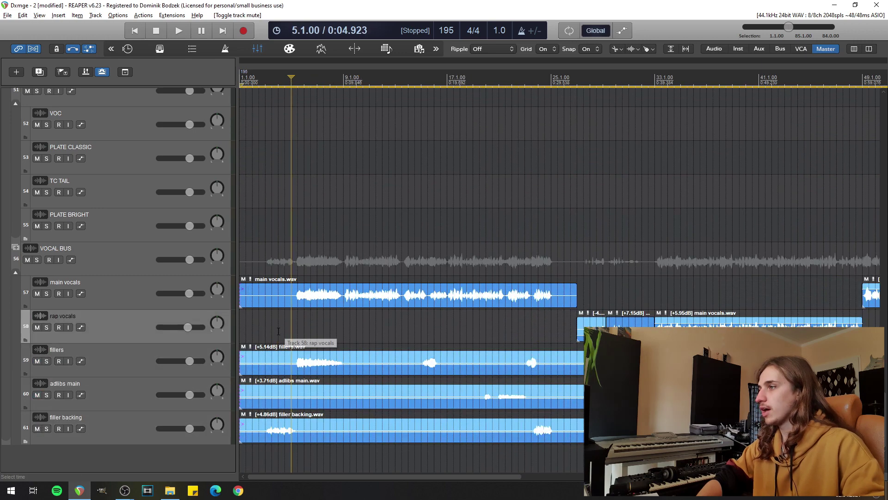
left_click(271, 450)
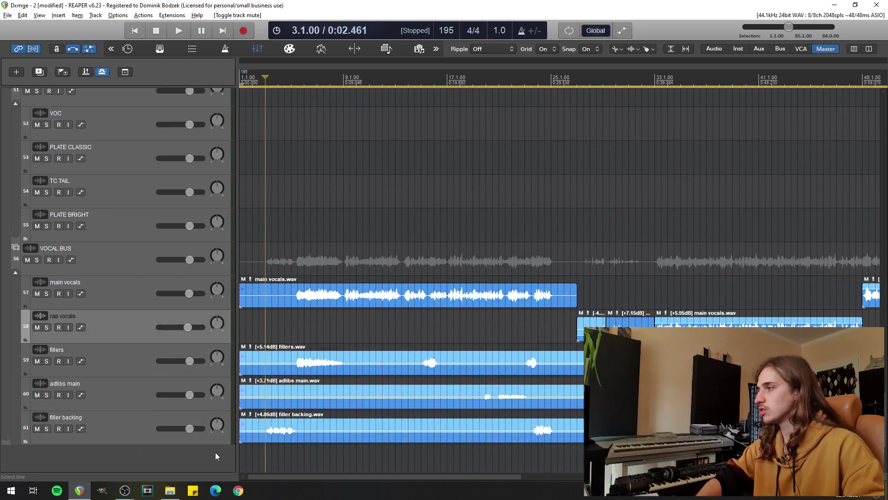
Open Nectar 3 on the fillers track and add a Harmony module after Saturation
left_click(121, 432)
left_click(128, 367)
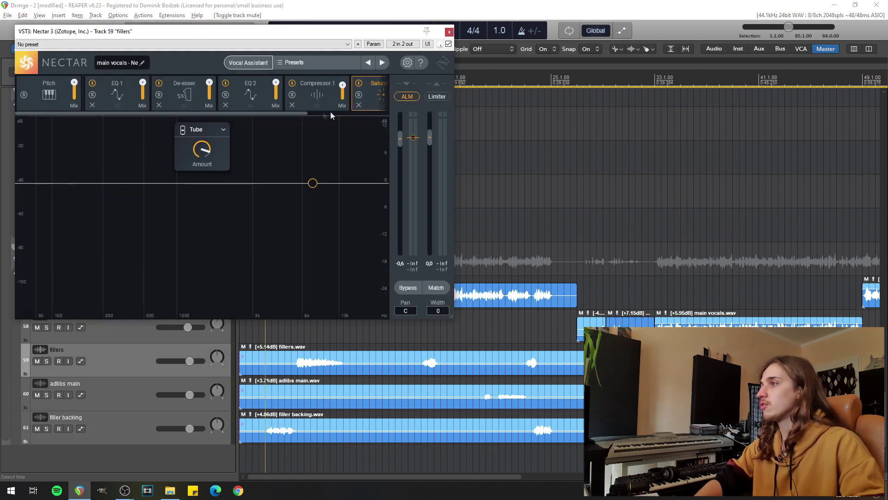
left_click_drag(299, 115, 362, 117)
left_click(356, 93)
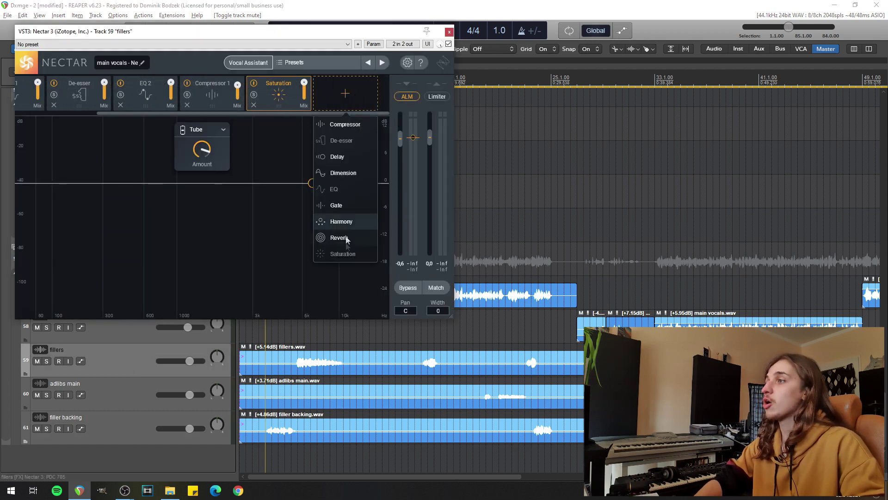
left_click(343, 222)
Pan the fillers' two Unison harmony voices hard to opposite sides, with the left voice at -100 pan and -5.9 gain
left_click_drag(237, 184, 266, 186)
left_click_drag(51, 183, 21, 180)
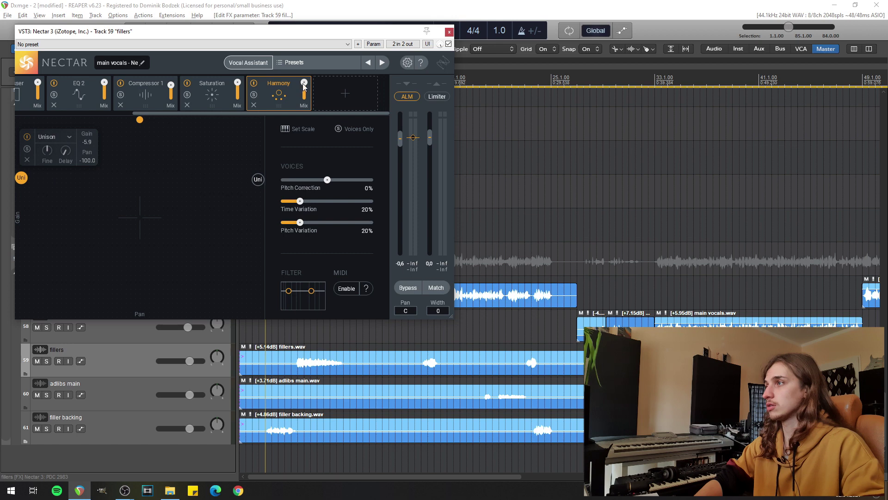
left_click(449, 33)
Insert a new track above fillers, name it ADLIBS, and make it the folder for the fillers, adlibs main and filler backing tracks
right_click(59, 357)
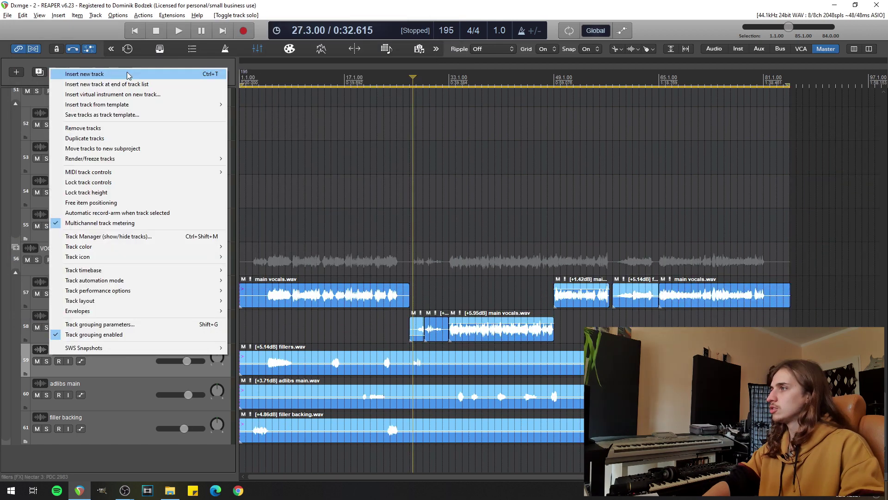
left_click(78, 73)
left_click_drag(102, 344, 102, 346)
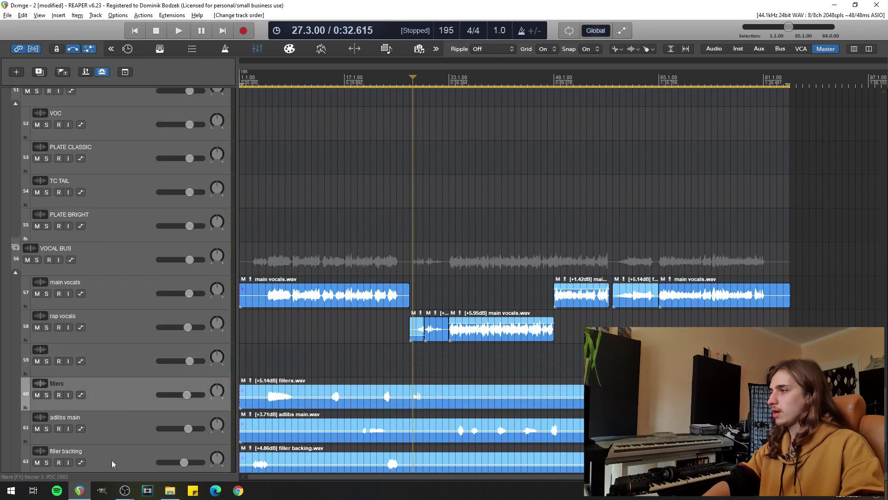
double_click(80, 349)
type("ADLIBS")
key("Return")
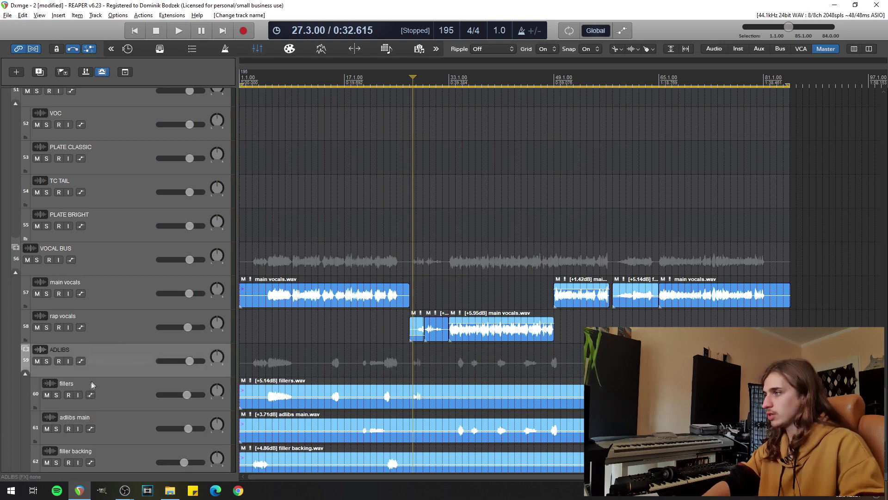
Send the ADLIBS folder track to the TC TAIL reverb and lower the send level to about -7.7 dB
left_click_drag(97, 377, 99, 405)
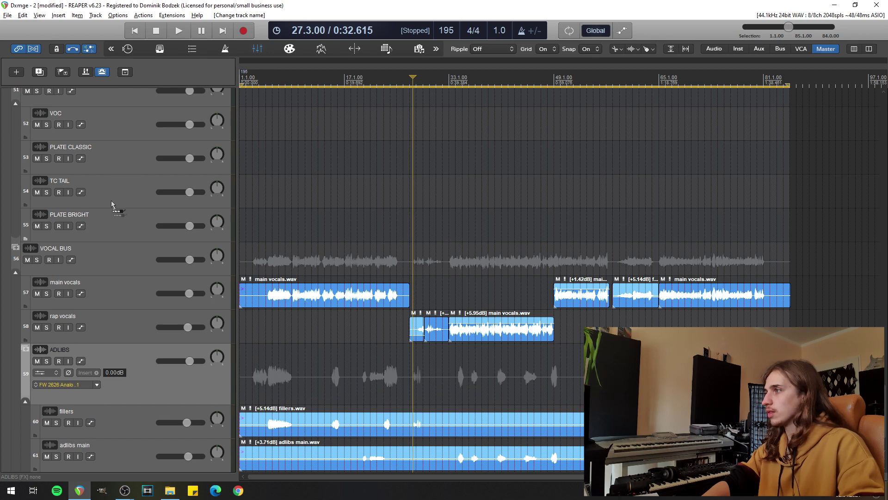
left_click_drag(109, 193, 110, 193)
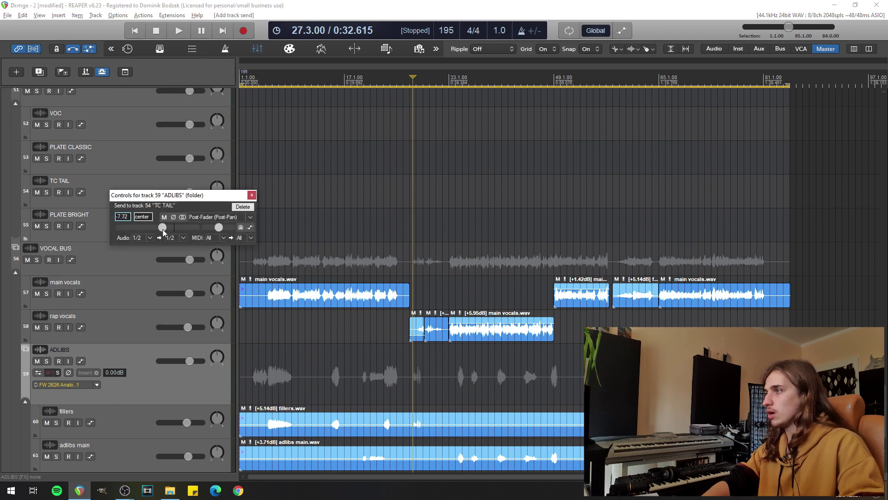
left_click_drag(159, 231, 160, 231)
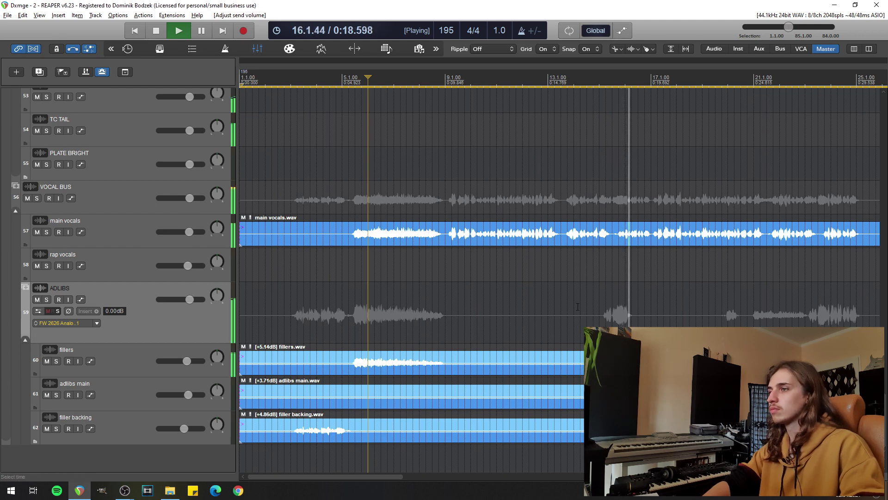
Add ReaEQ to the ADLIBS folder track and pull down its lowest and highest bands
scroll(576, 312, "down", 2)
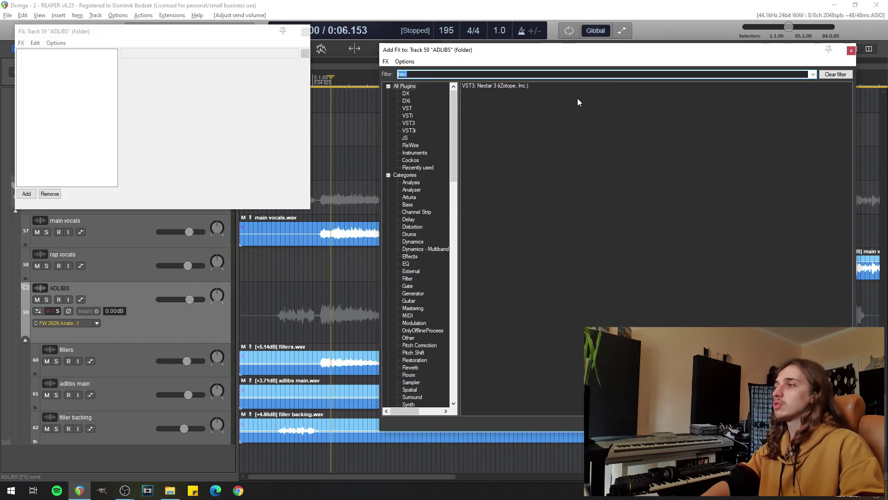
type("eq")
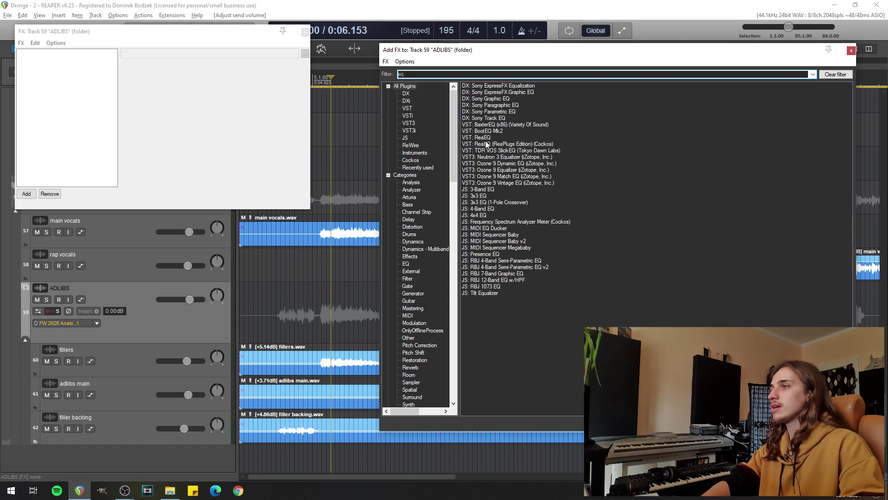
double_click(486, 139)
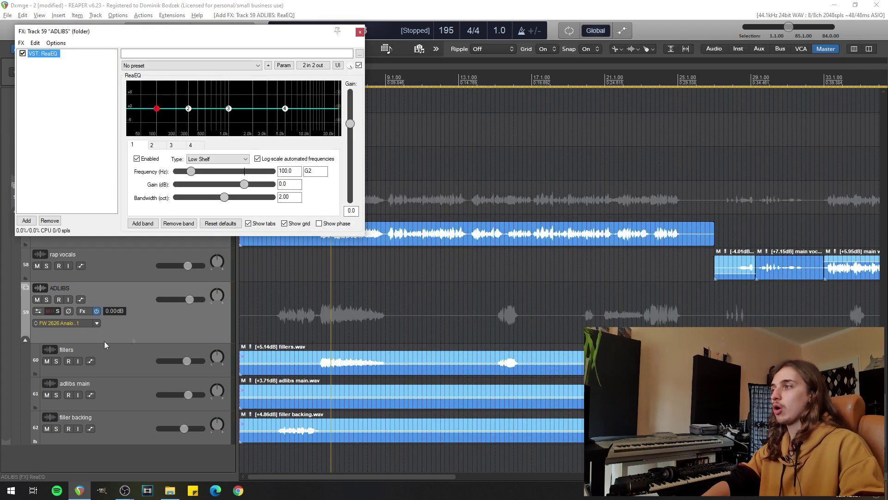
left_click_drag(156, 108, 195, 165)
left_click_drag(286, 108, 328, 174)
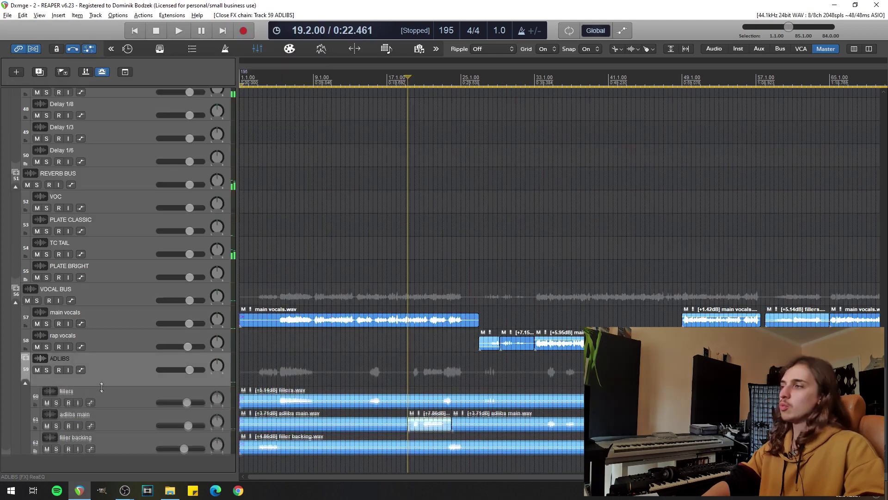
Send the ADLIBS folder track to the Delay 1/4 track and reduce the send level
left_click_drag(100, 386, 100, 399)
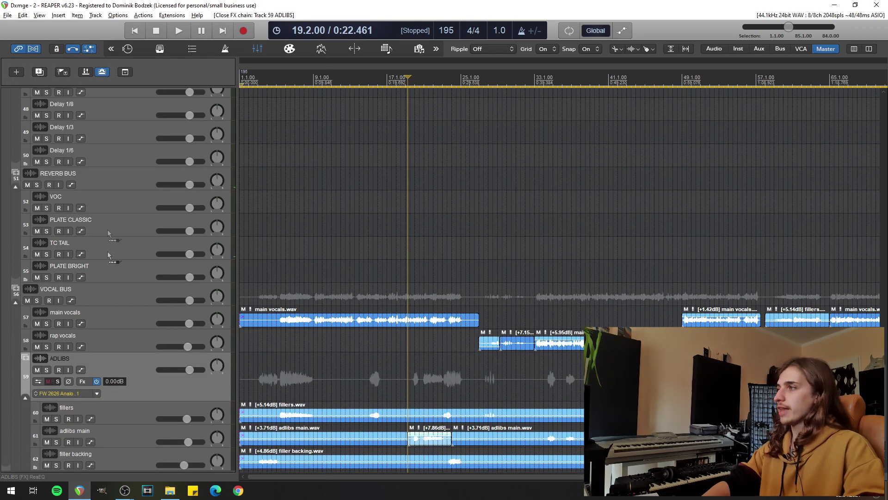
scroll(108, 133, "up", 2)
left_click_drag(104, 136, 104, 137)
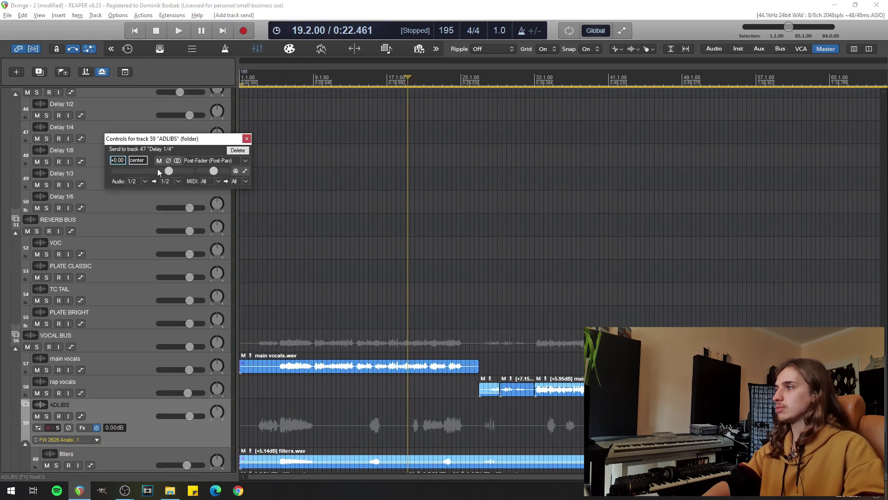
left_click_drag(160, 173, 162, 173)
left_click(447, 185)
left_click(434, 185)
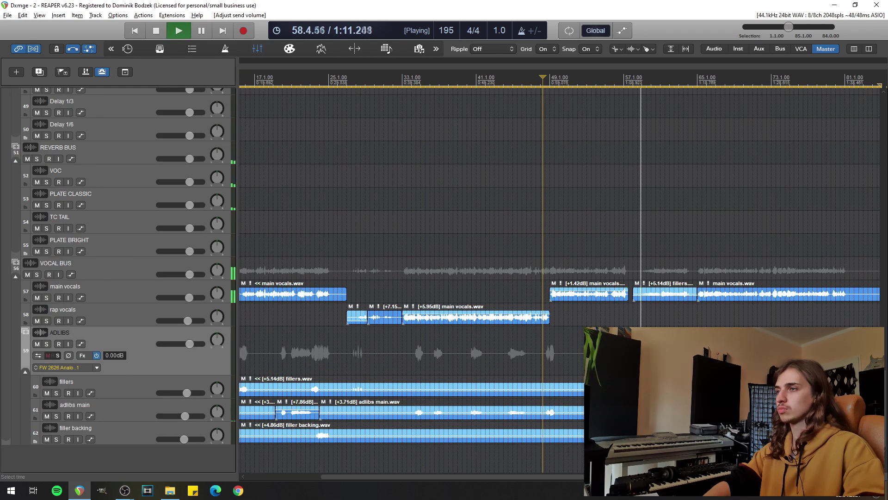
Add the iZotope Neutron 3 plugin to the VOCAL MASTER folder track
scroll(559, 280, "up", 3)
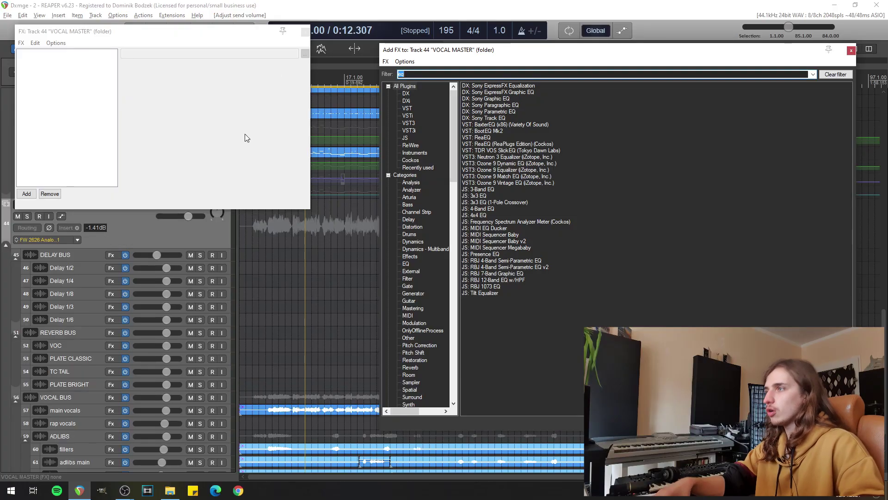
type("e")
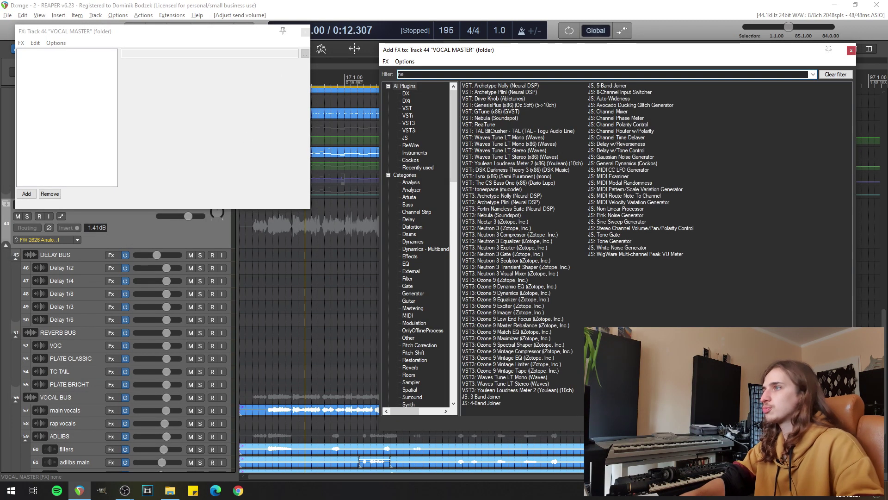
type("e")
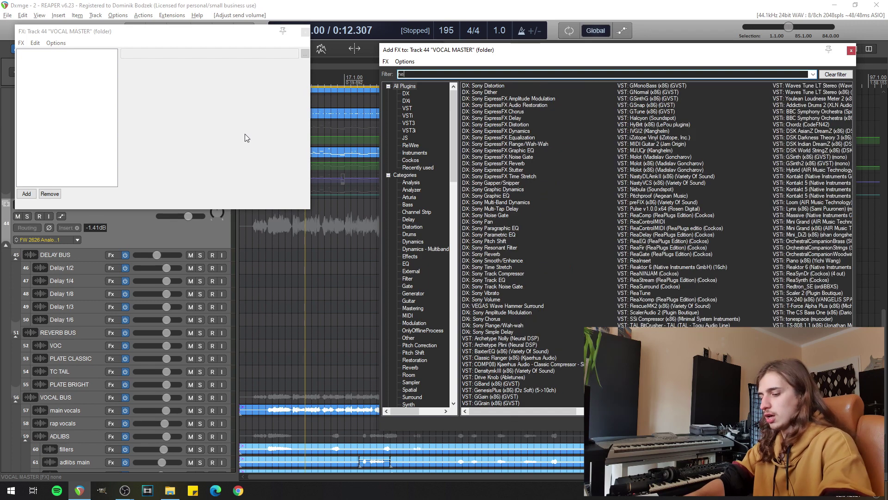
key("Return")
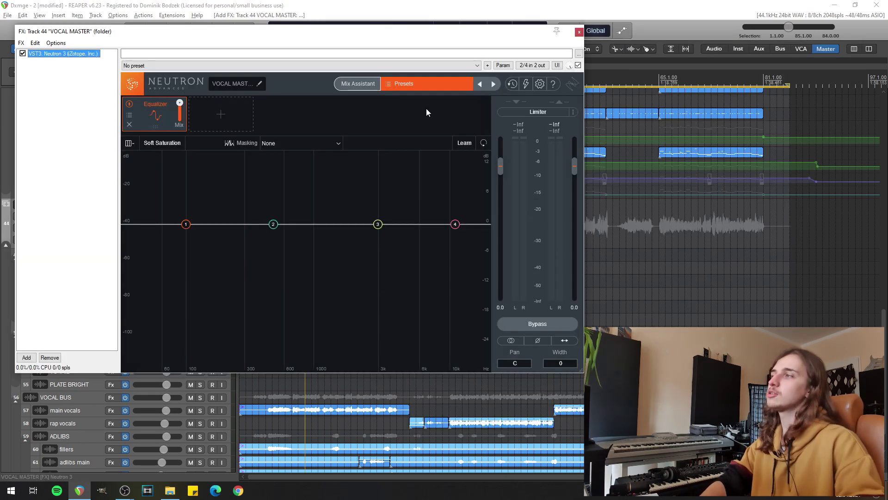
Turn Neutron's equalizer band 1 into a Flat Highpass at 105 Hz with a 24 dB/oct slope
left_click(218, 118)
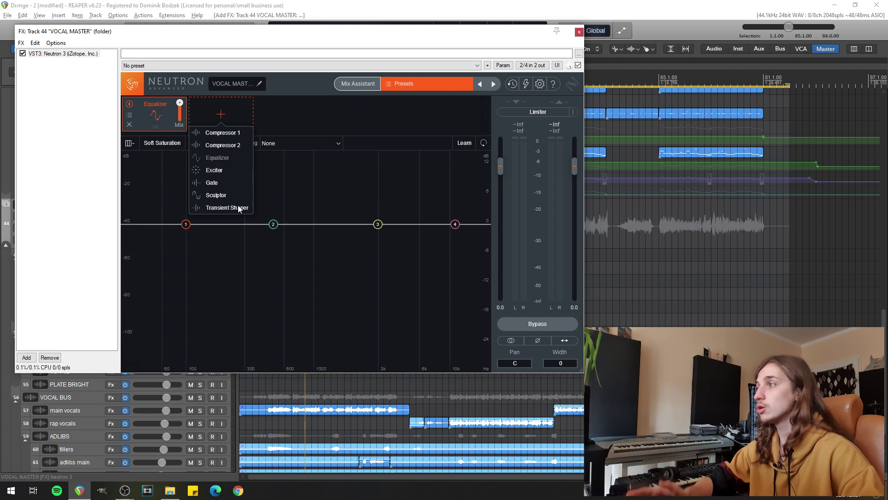
left_click(186, 224)
left_click(198, 180)
left_click(228, 249)
left_click_drag(200, 225, 186, 226)
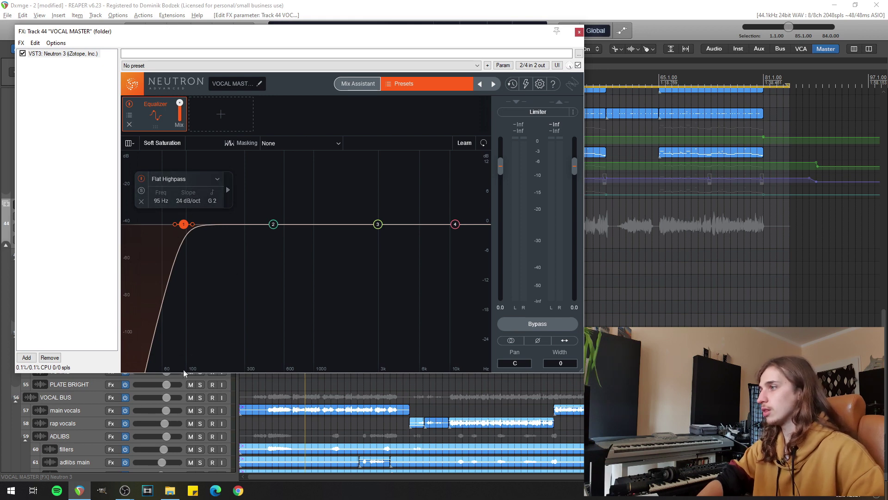
left_click_drag(185, 228, 189, 227)
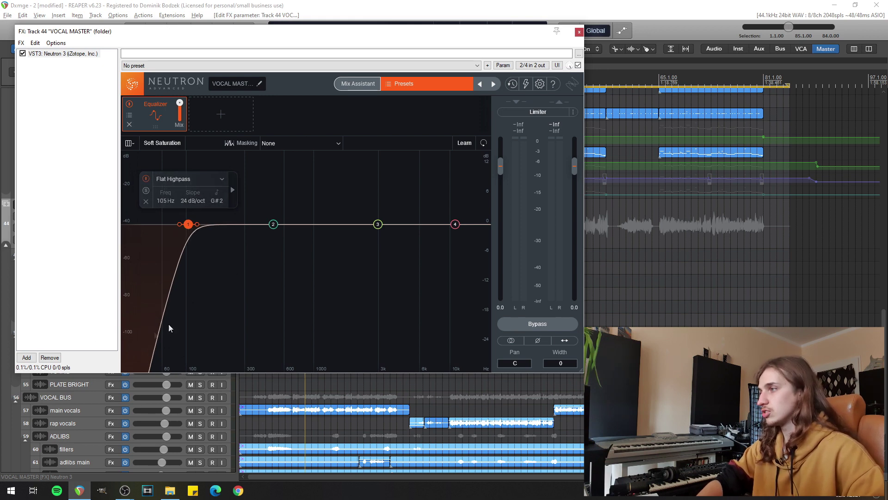
Add Compressor 1 after the Equalizer with attack 9.8, release 59.4, ratio 3.0:1 and knee 5
left_click(221, 114)
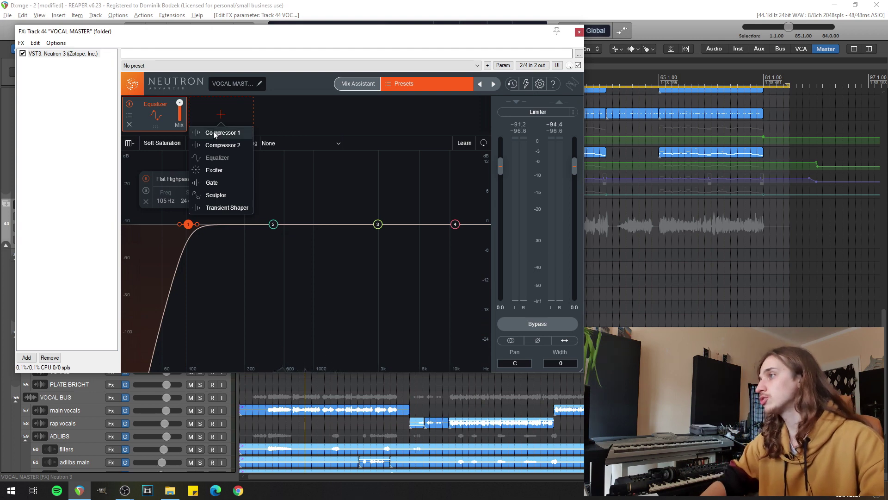
left_click(213, 132)
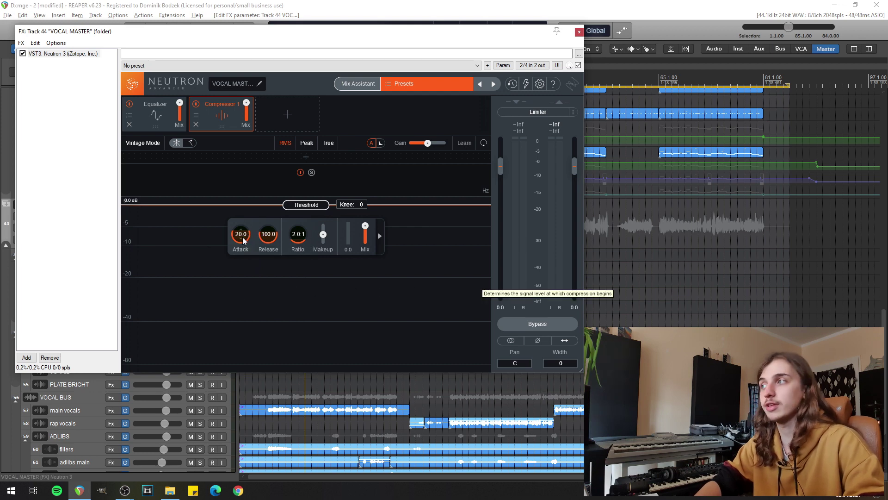
left_click_drag(245, 235, 246, 242)
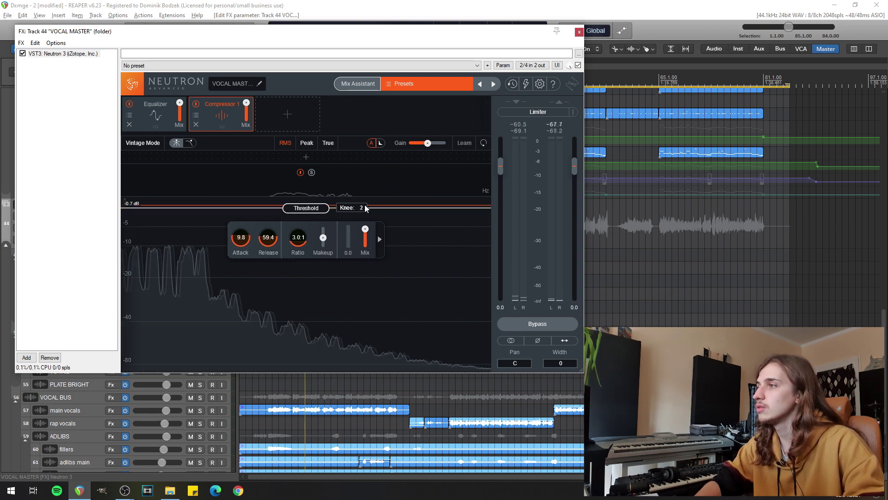
left_click_drag(364, 208, 365, 199)
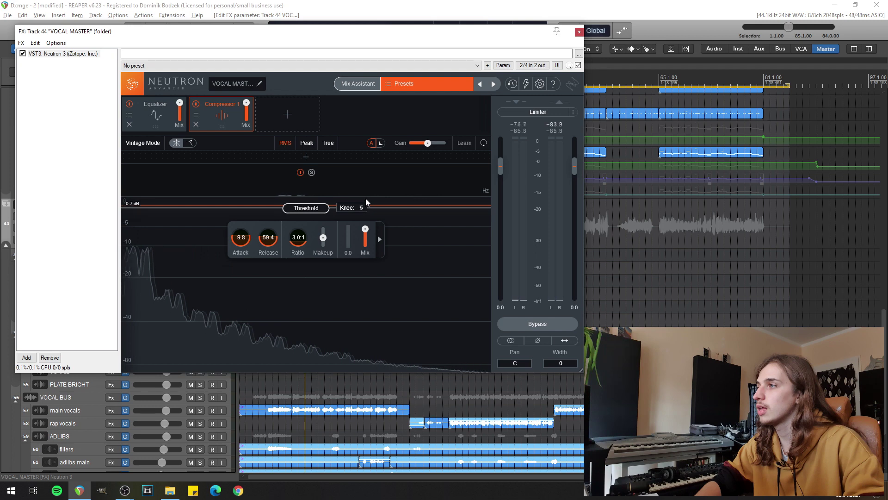
Lower the compressor's threshold to -17.5 dB while playing back the vocals
left_click_drag(314, 209, 318, 223)
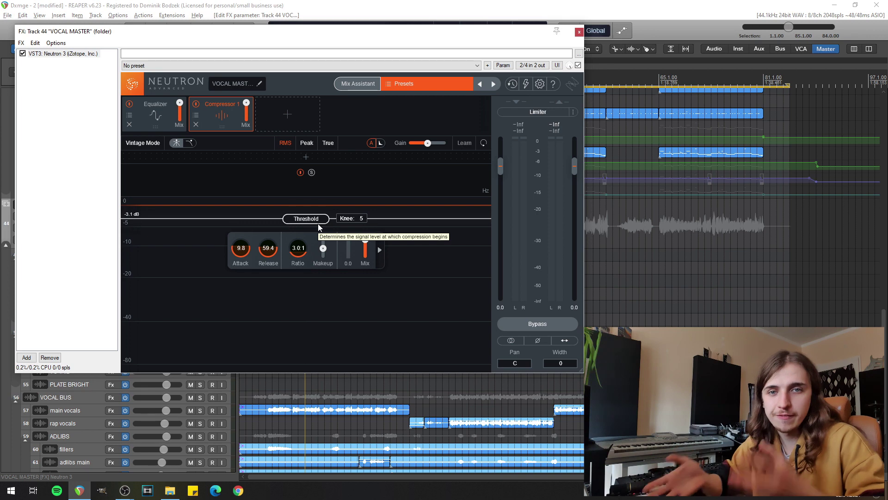
key("space")
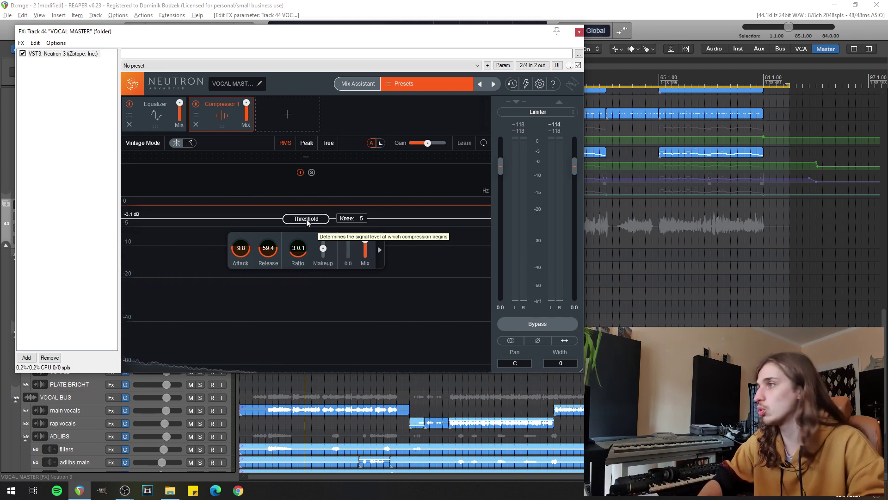
left_click_drag(309, 222, 311, 273)
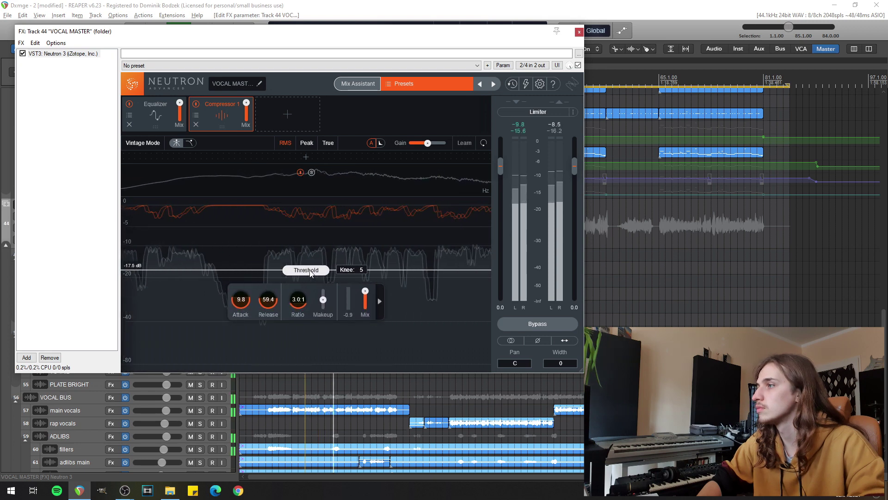
key("space")
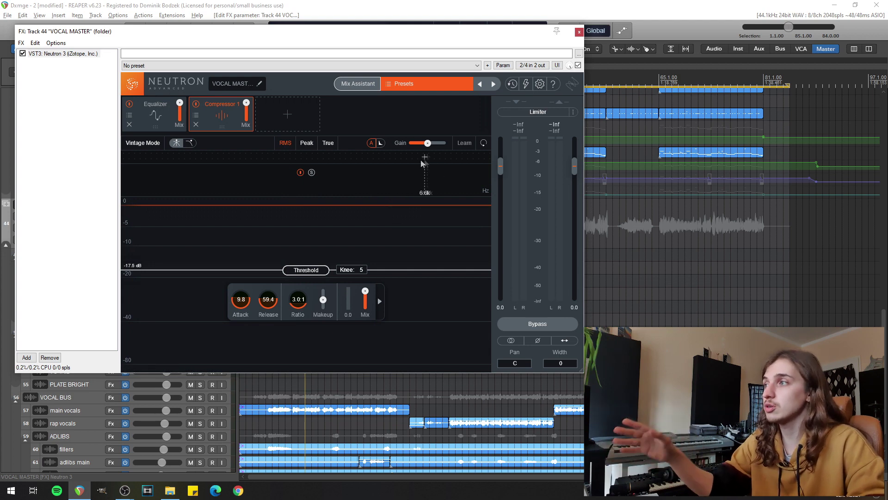
Split off a high band in Compressor 1, with its crossover above 4.2 kHz, attack 7.7, release 50.6 and ratio 3.1:1
left_click(402, 157)
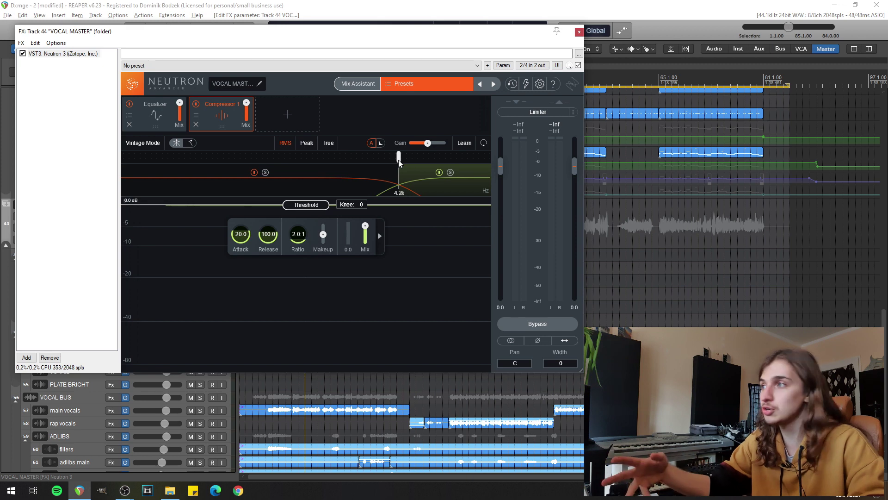
left_click_drag(398, 158, 418, 161)
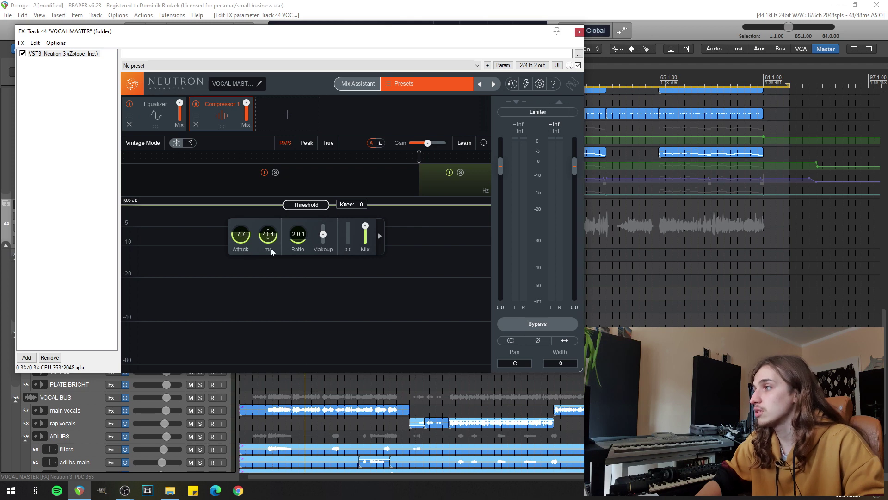
left_click_drag(270, 248, 297, 239)
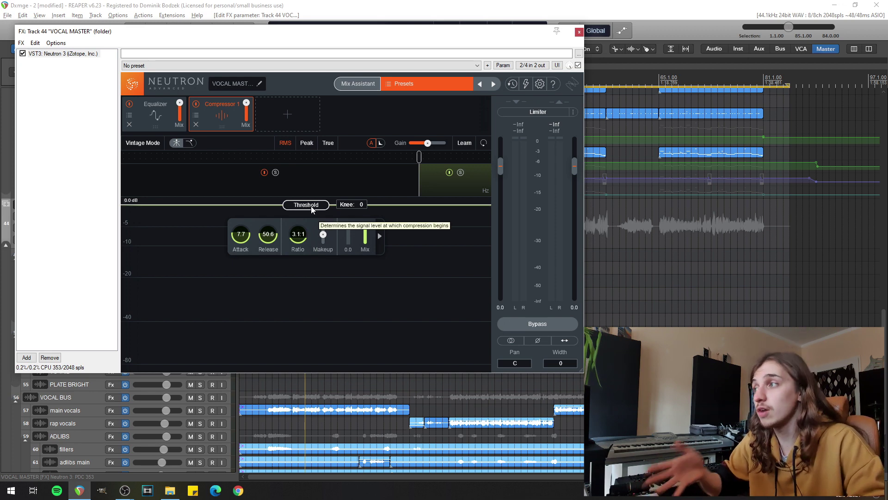
Lower the high band's threshold to -22.3 dB during playback and compare its settings with the low band's
key("space")
left_click_drag(311, 206, 310, 285)
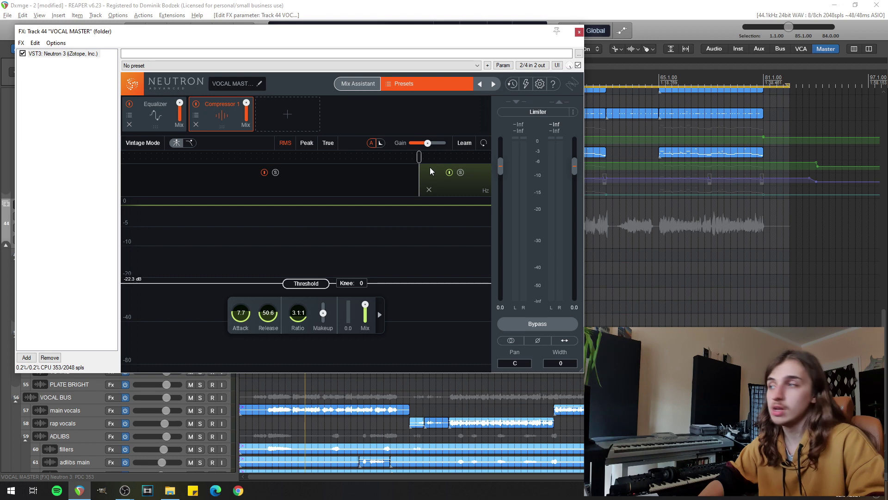
left_click(354, 174)
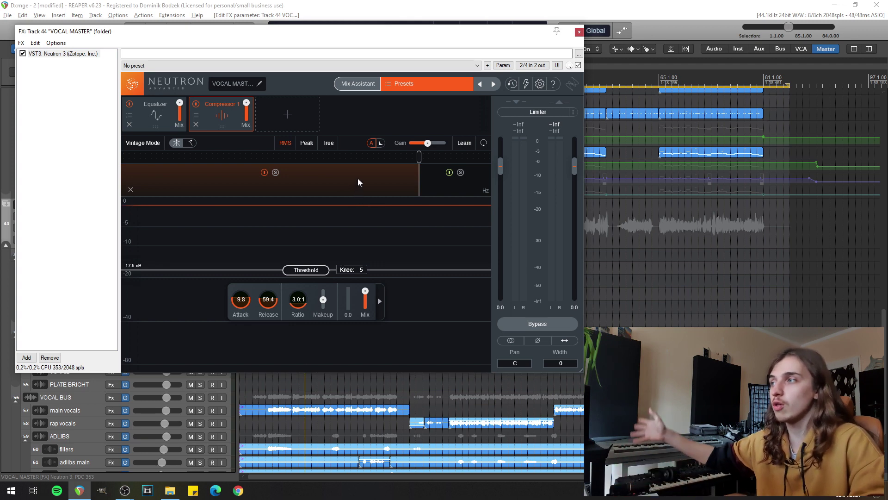
left_click(440, 185)
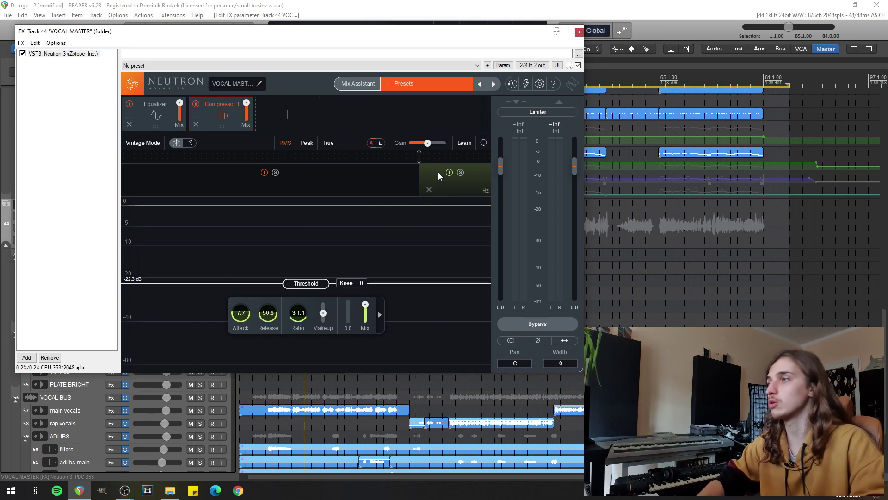
Add an Exciter after Compressor 1 and split it into three frequency bands
left_click(288, 118)
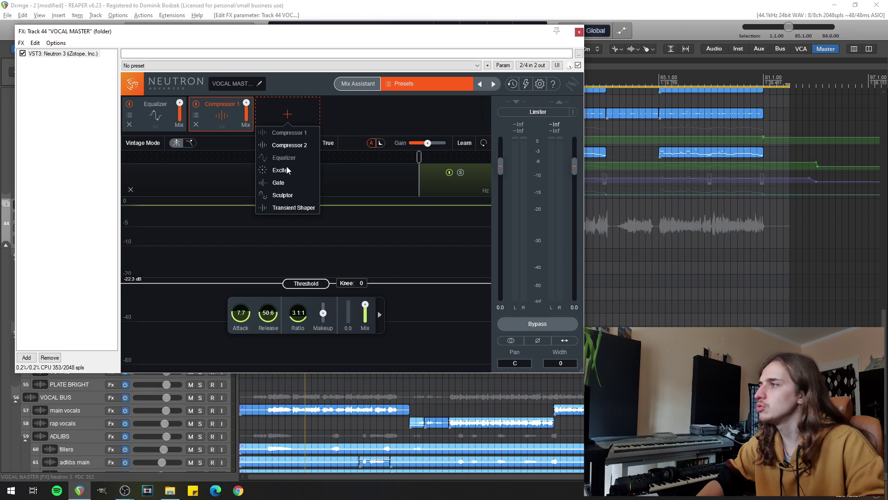
left_click(280, 170)
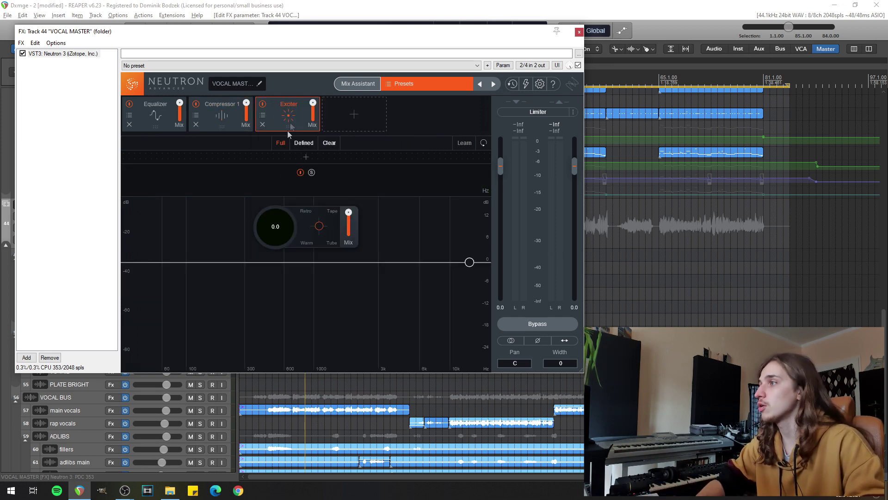
left_click(209, 159)
left_click(302, 158)
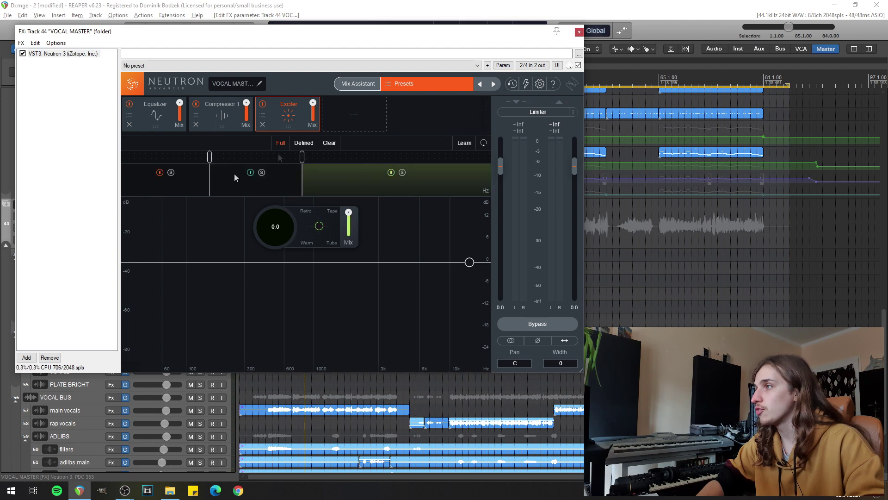
Let the Exciter learn its two crossover points while playing back the vocals
left_click(464, 143)
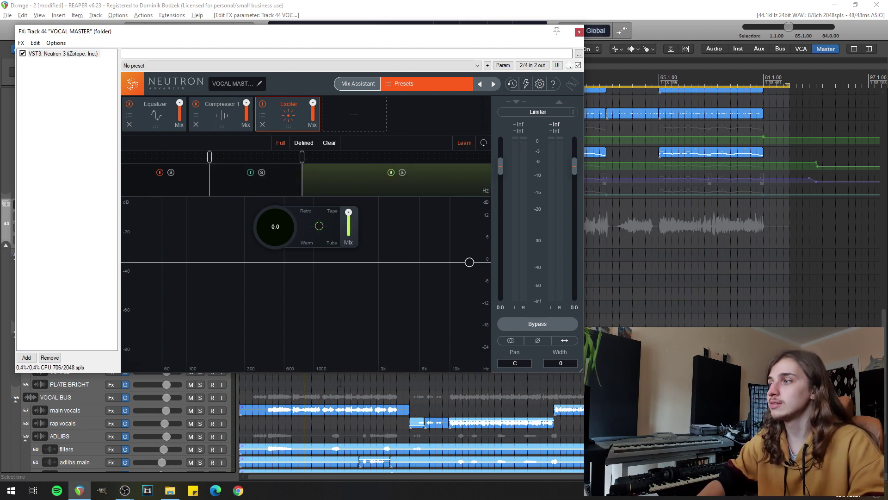
scroll(340, 383, "up", 2)
key("space")
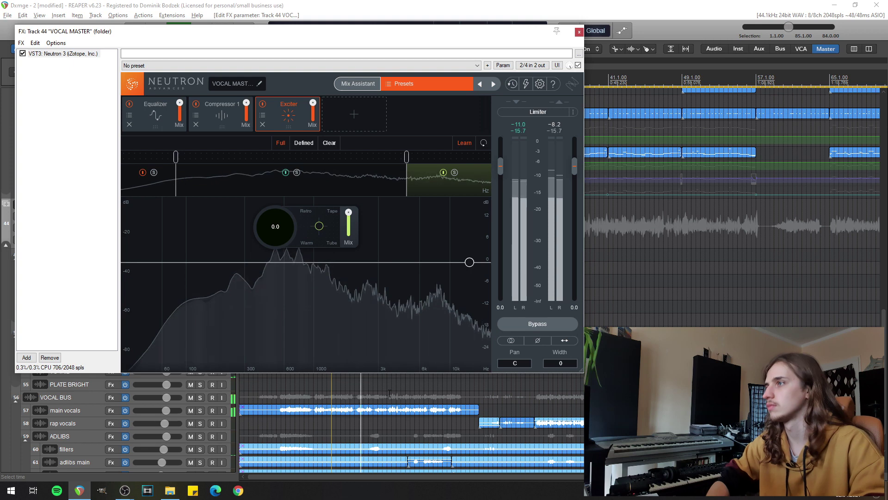
key("space")
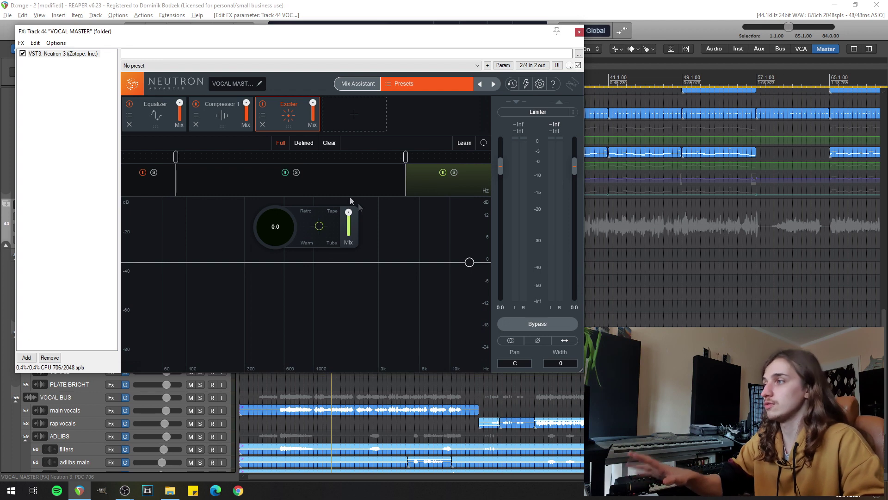
Set the Exciter's high band to the Tube character with an amount of 6.4, and lower its mix slightly below 100
left_click(376, 176)
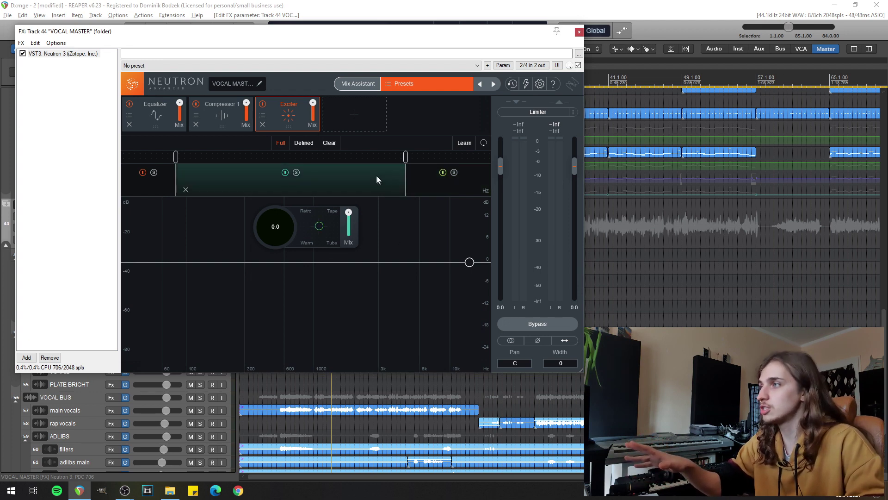
left_click(430, 184)
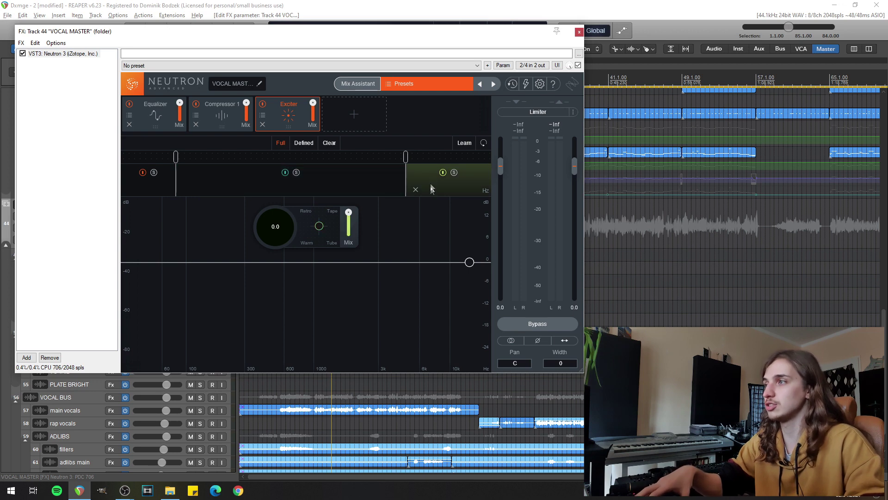
left_click(162, 189)
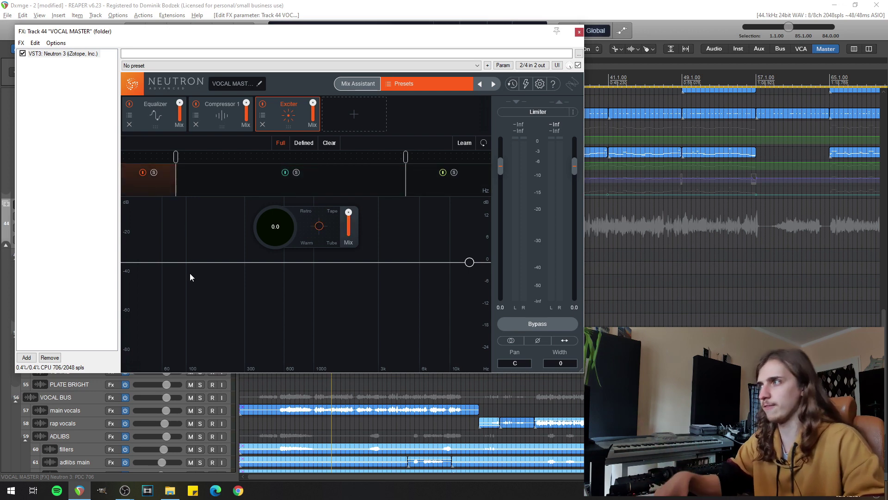
left_click(427, 186)
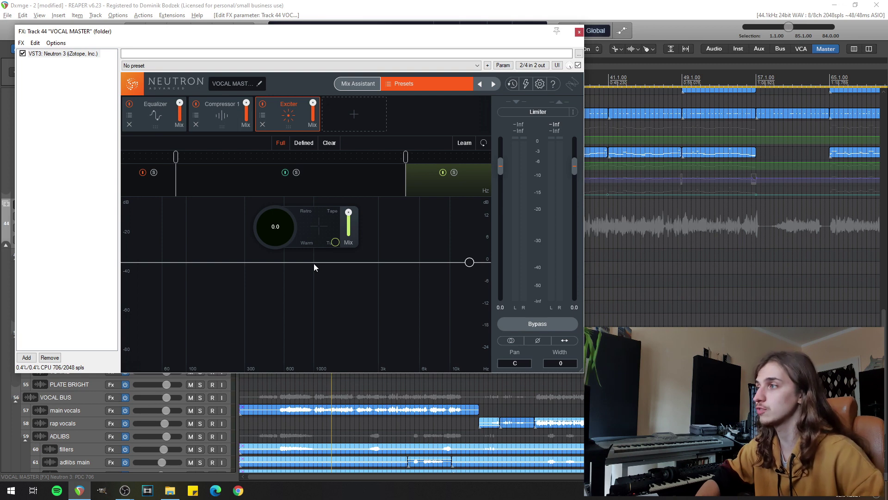
key("space")
left_click_drag(279, 235, 291, 188)
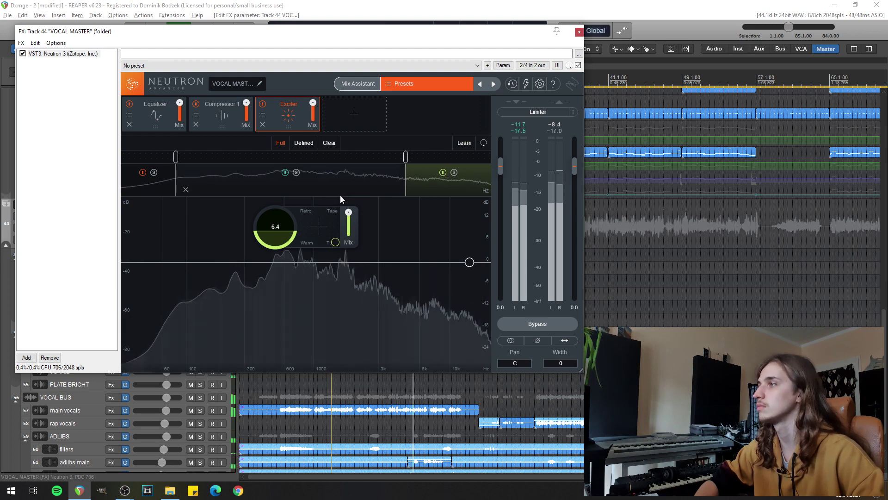
key("space")
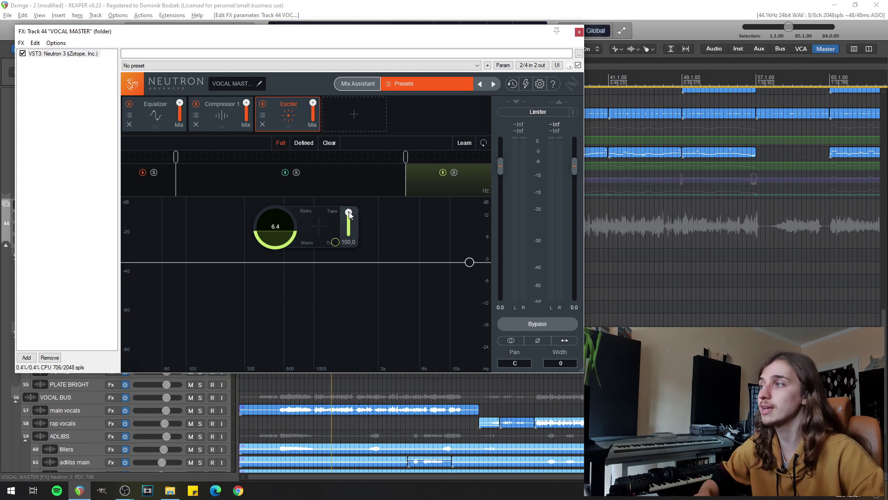
left_click_drag(352, 223, 353, 243)
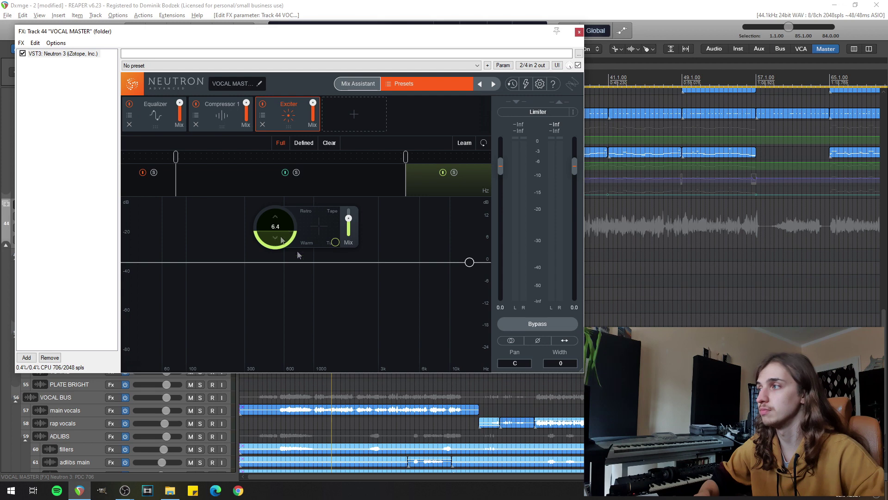
Set the Exciter's middle band to the Retro character with an amount of 6.3, and reduce its mix during playback
left_click(338, 187)
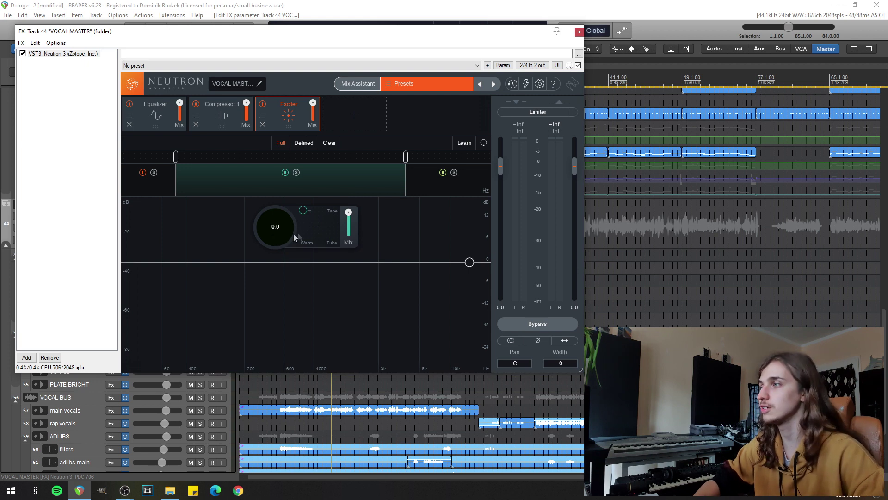
key("space")
left_click_drag(278, 238, 287, 186)
left_click_drag(350, 216, 351, 248)
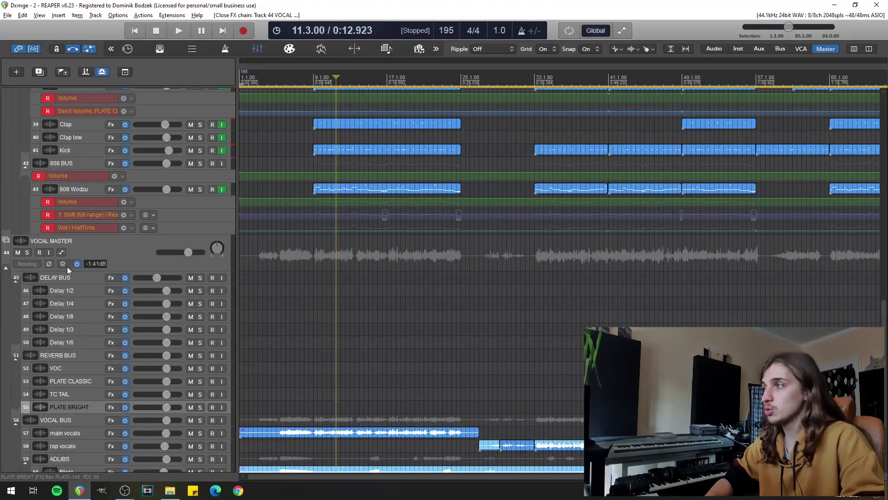
Reopen the VOCAL MASTER's effects and compare the vocals with Neutron 3 bypassed and active during playback
left_click(68, 263)
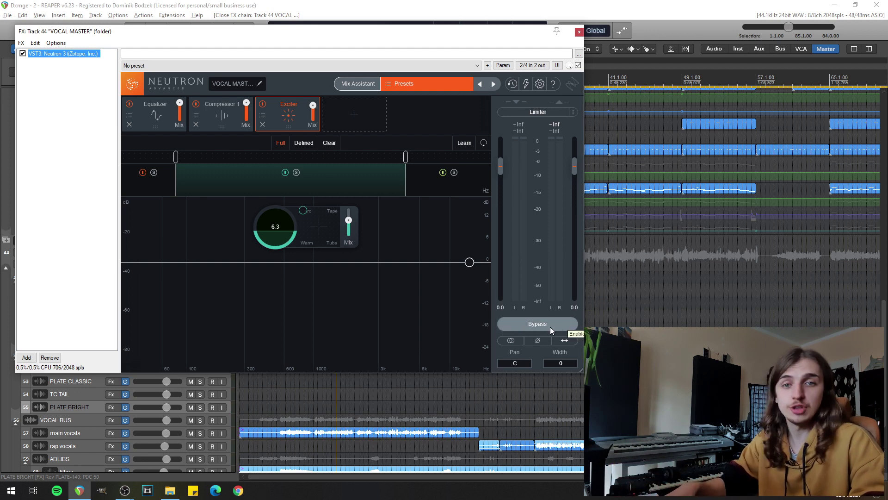
key("space")
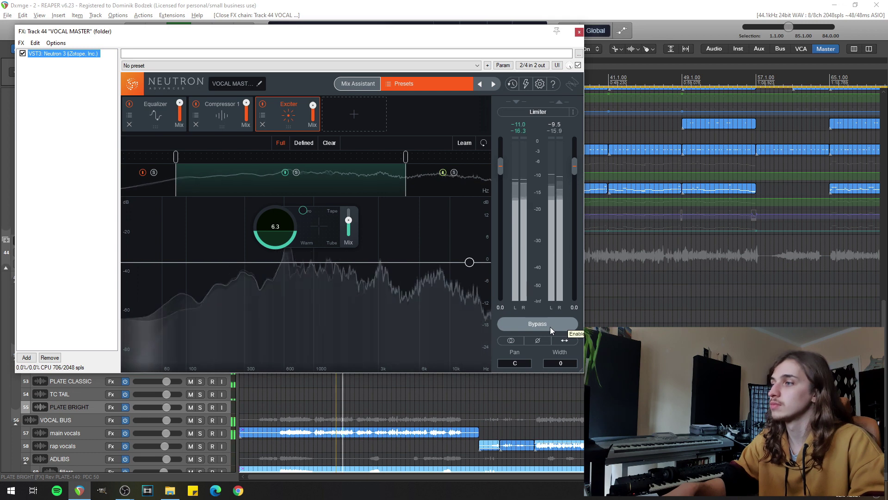
left_click(551, 326)
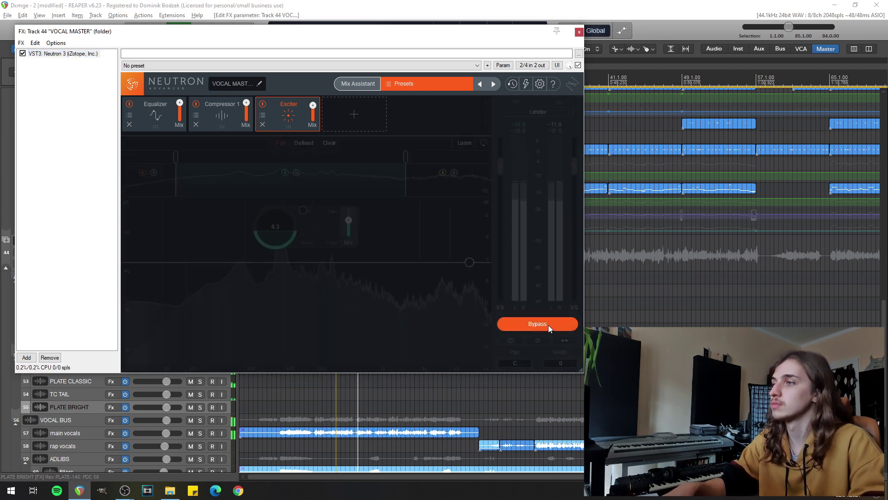
left_click(549, 325)
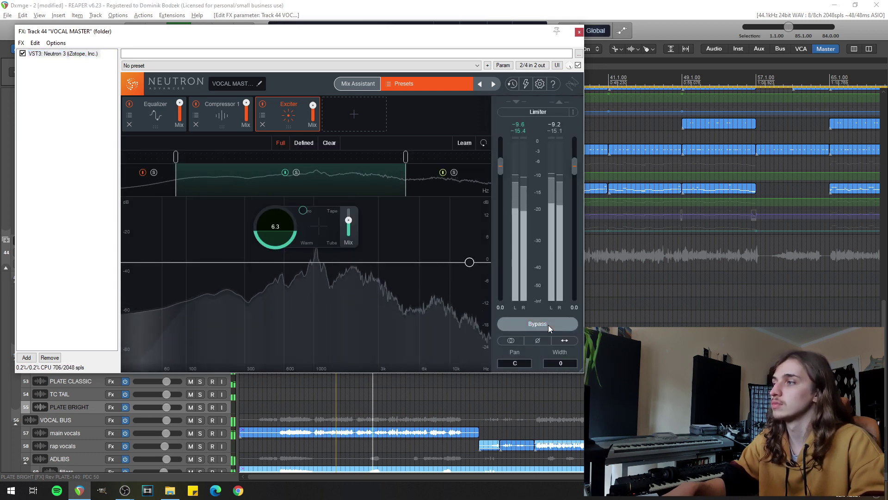
left_click(549, 325)
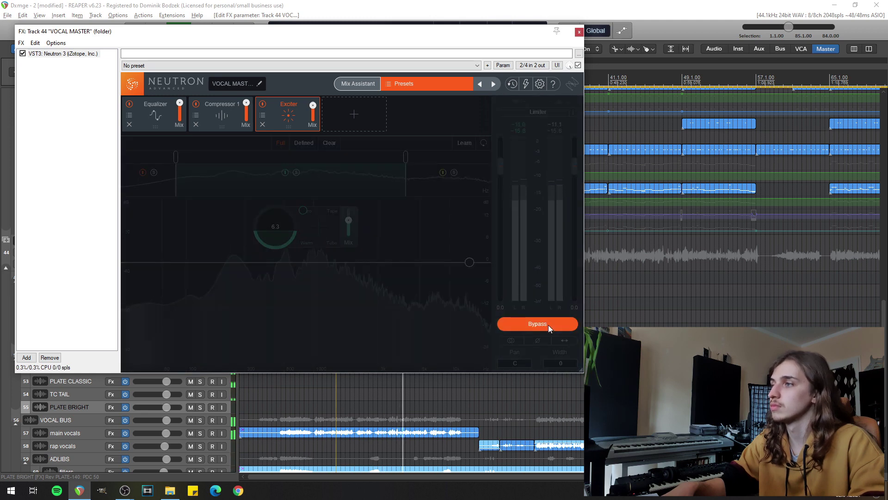
left_click(549, 325)
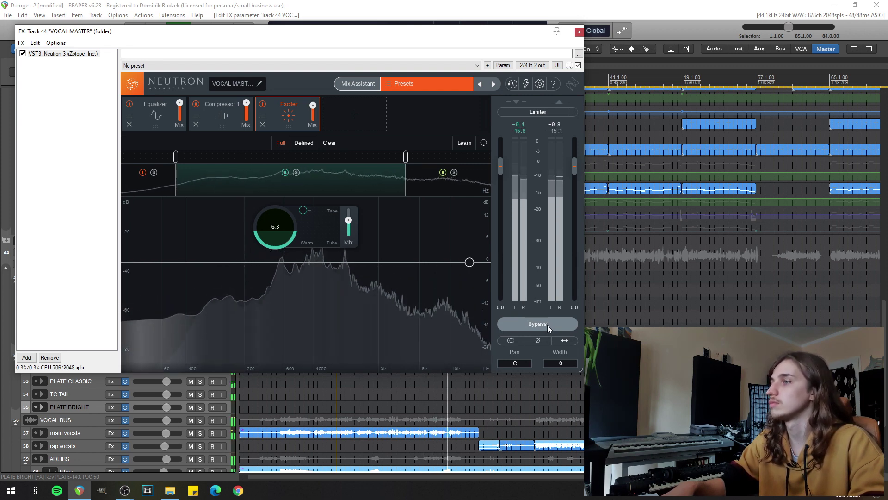
left_click(548, 324)
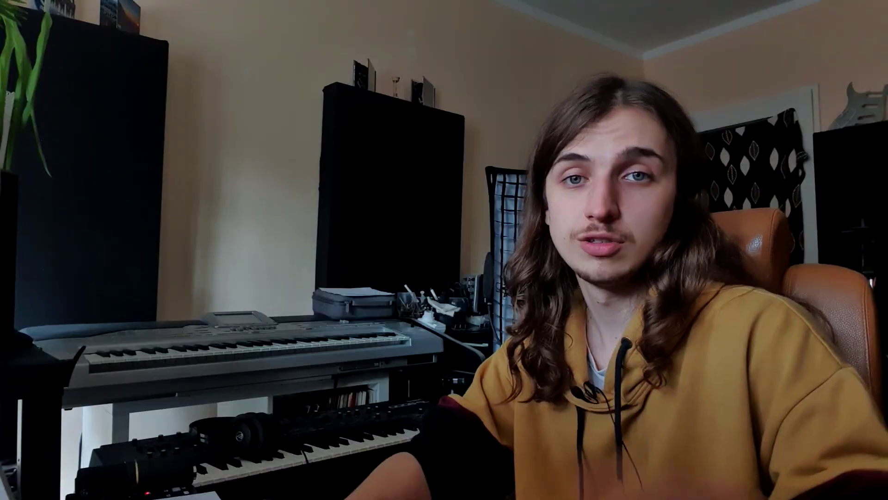